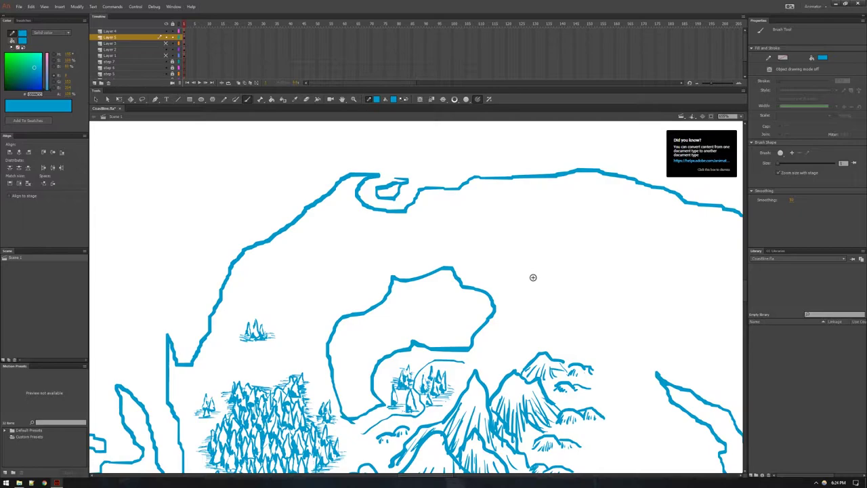
Step: On a new rivers layer above Layer 4, brush a thin river line from the gap between the northern peaks to the lake
drag(508, 326, 470, 240)
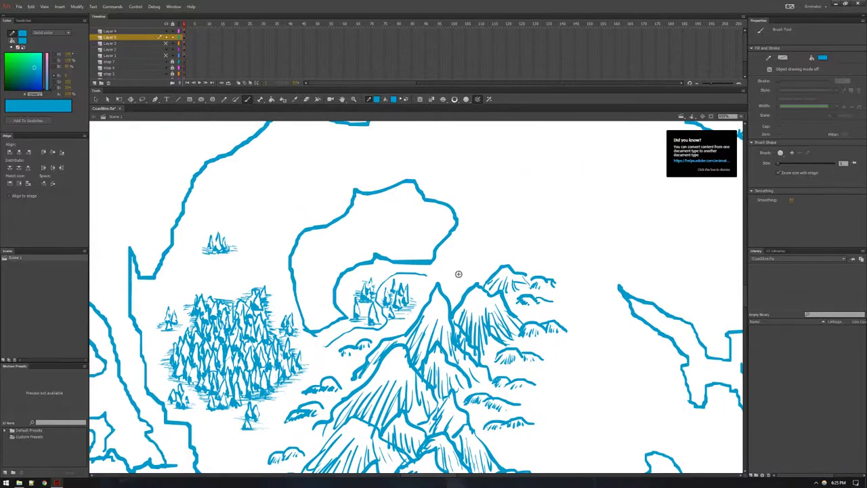
drag(459, 271, 441, 235)
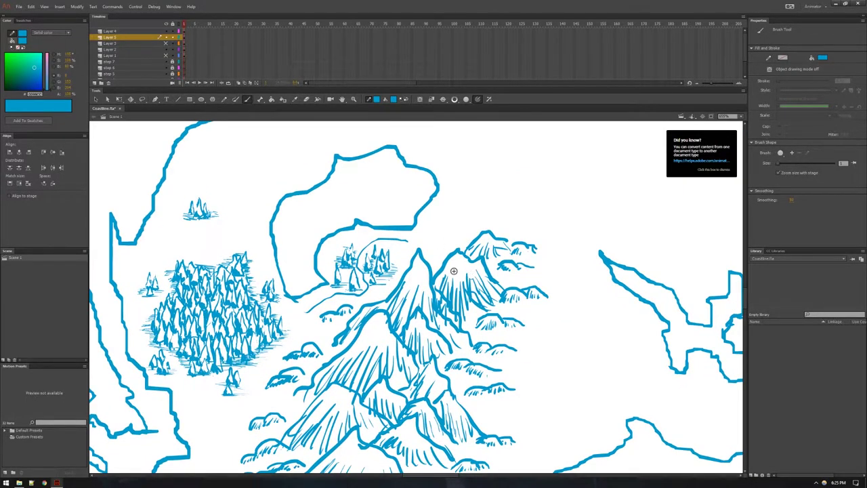
scroll(460, 271, up, 2)
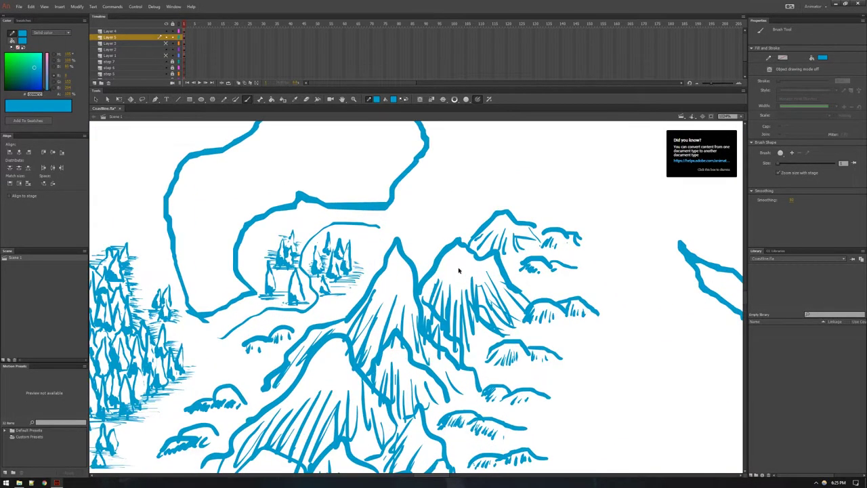
drag(420, 212, 440, 257)
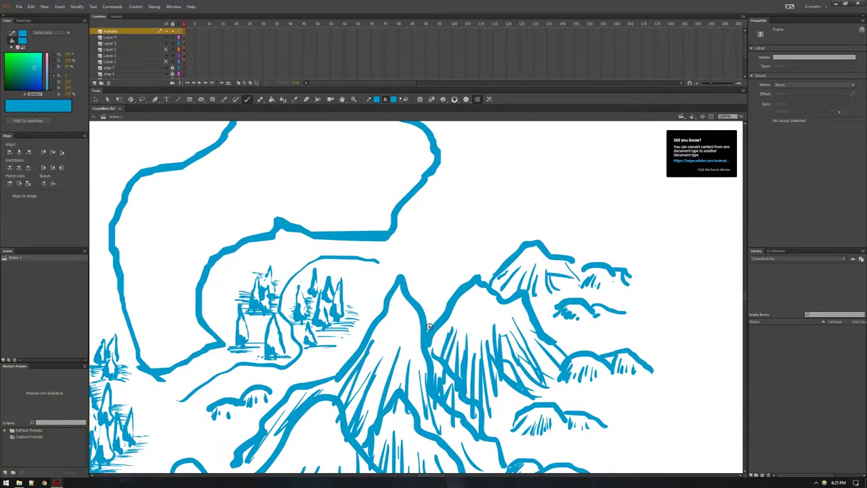
mouse_move(430, 328)
mouse_down()
mouse_move(406, 299)
mouse_move(410, 250)
mouse_up()
Step: Brush a thin winding river line from the lake's northern corner up to the small bay on the north coast
key(b)
drag(446, 238, 647, 322)
mouse_move(534, 273)
mouse_down()
mouse_move(644, 383)
mouse_move(627, 353)
mouse_up()
scroll(626, 353, up, 3)
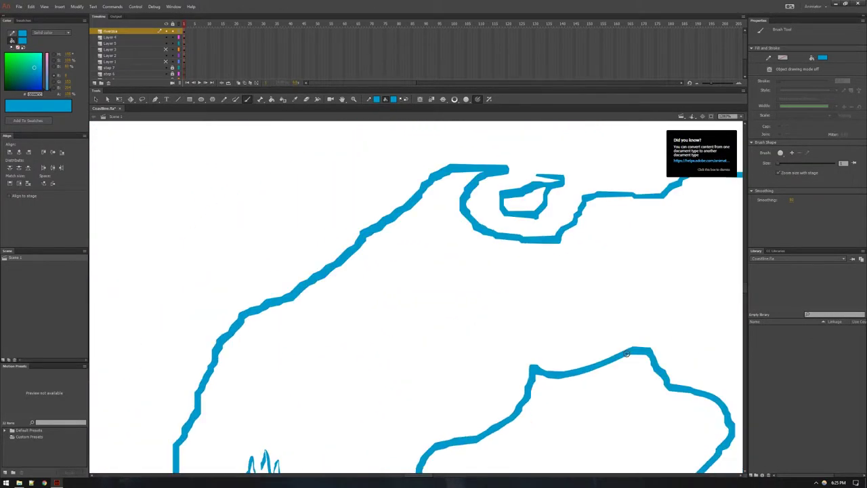
mouse_move(529, 367)
mouse_down()
mouse_move(486, 296)
mouse_move(421, 226)
mouse_move(478, 219)
mouse_up()
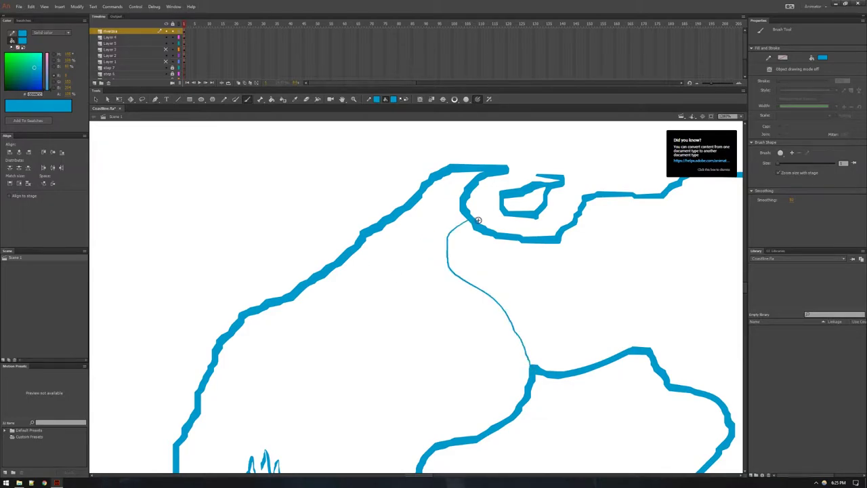
Step: Brush a thin river line from the mountain range's eastern foothills across to the east coast
scroll(464, 269, down, 2)
scroll(372, 242, right, 3)
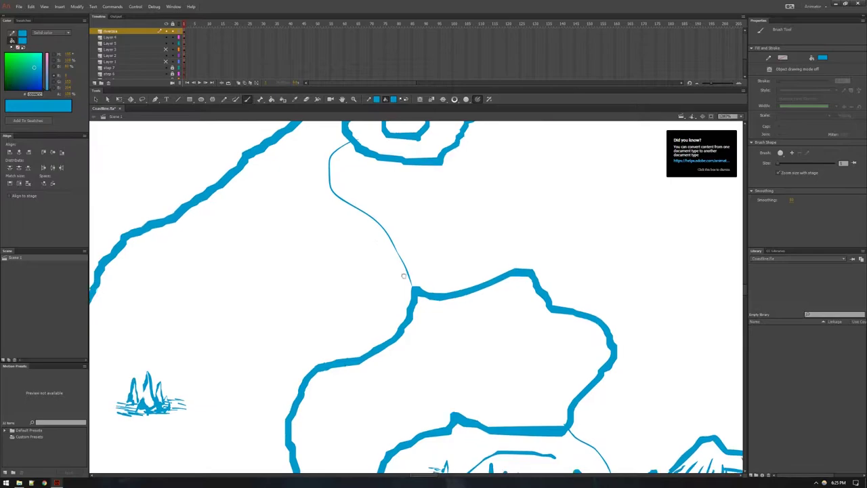
scroll(379, 258, down, 2)
scroll(379, 257, right, 3)
scroll(397, 298, down, 8)
scroll(397, 298, up, 10)
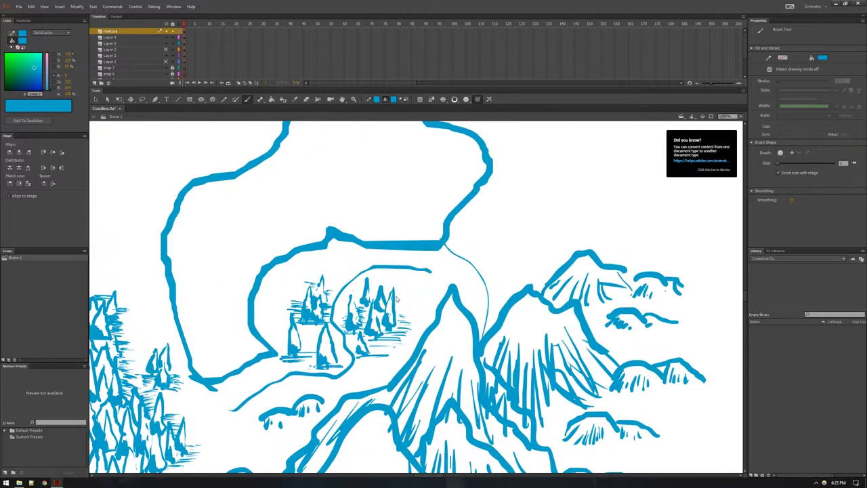
scroll(391, 254, down, 2)
scroll(474, 267, down, 2)
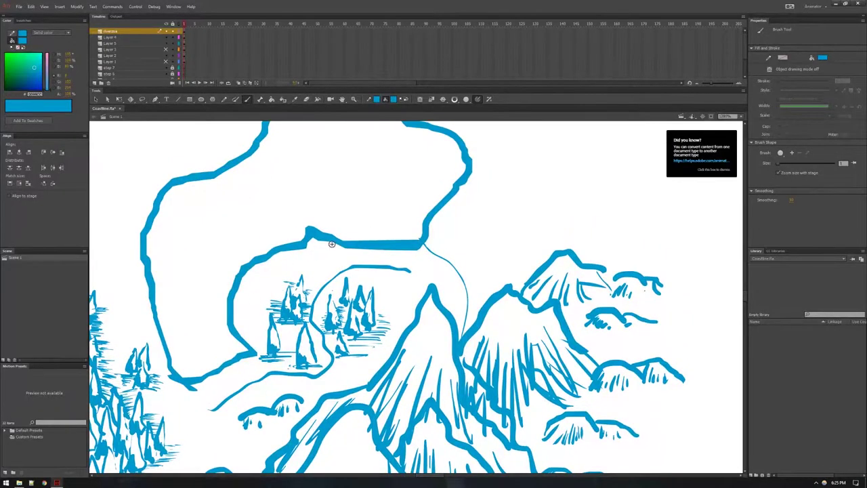
key(ctrl+minus)
key(ctrl+minus)
drag(447, 294, 449, 140)
drag(452, 231, 480, 136)
drag(406, 269, 443, 299)
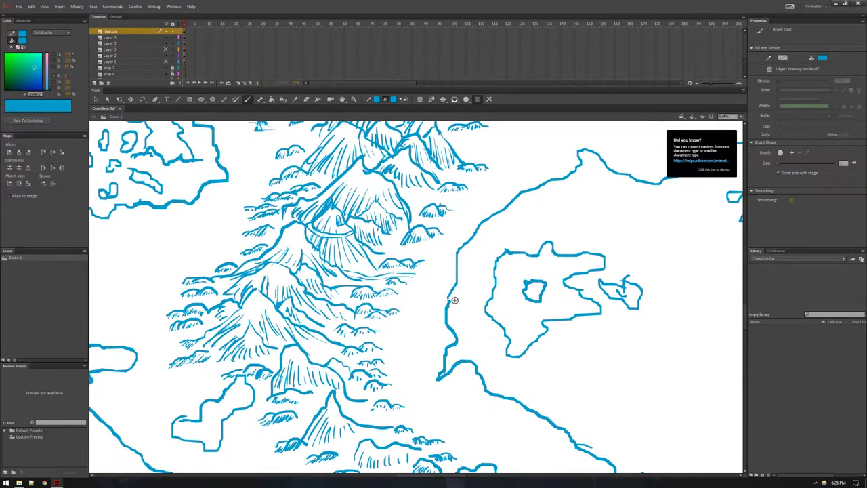
mouse_move(379, 248)
mouse_down()
mouse_move(443, 254)
mouse_move(454, 265)
mouse_up()
Step: Add a second bank line beside the river between the lake and the northern peaks
drag(497, 356, 498, 250)
mouse_move(393, 258)
mouse_down()
mouse_move(500, 214)
mouse_move(546, 211)
mouse_up()
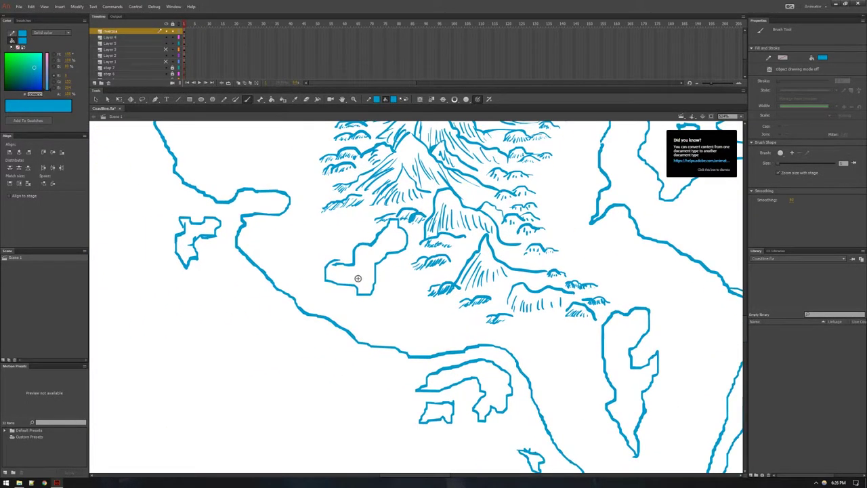
scroll(339, 259, up, 3)
scroll(340, 263, down, 3)
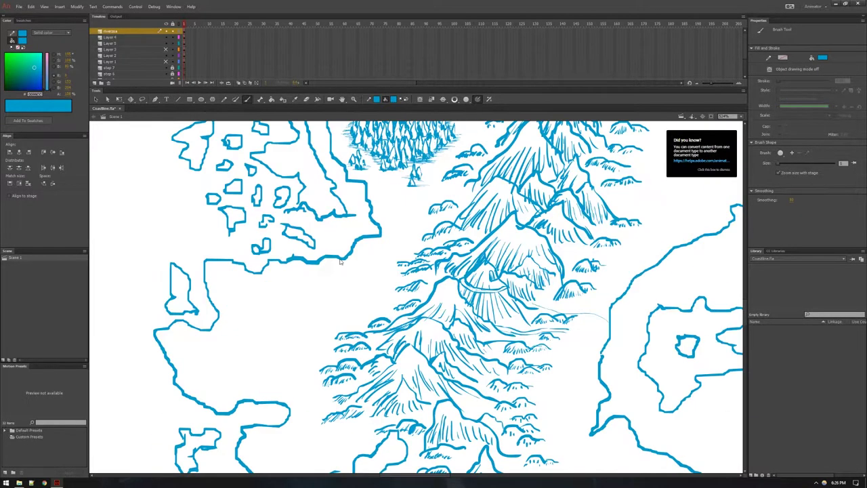
scroll(354, 268, up, 3)
scroll(356, 271, up, 1)
drag(453, 281, 331, 319)
scroll(368, 252, up, 3)
scroll(367, 251, up, 1)
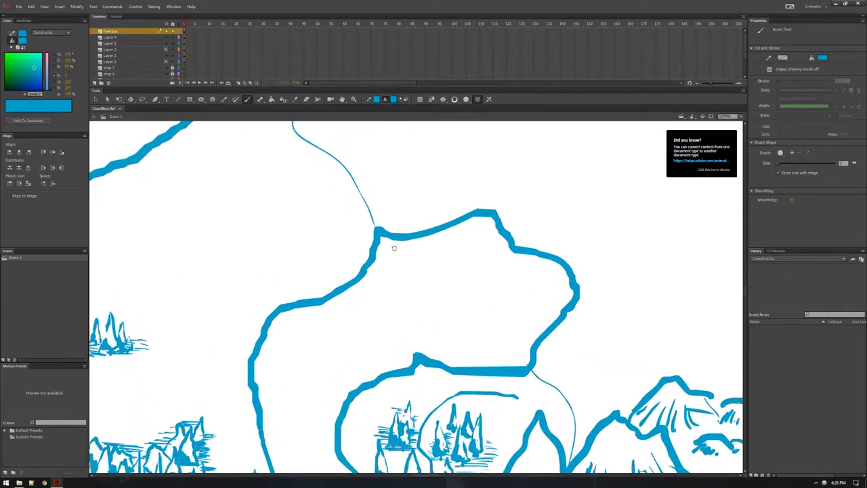
drag(461, 281, 300, 195)
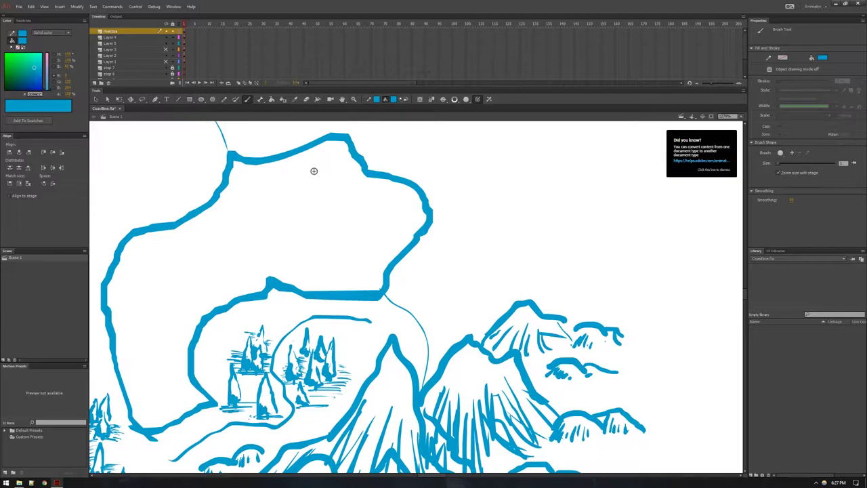
scroll(329, 344, down, 3)
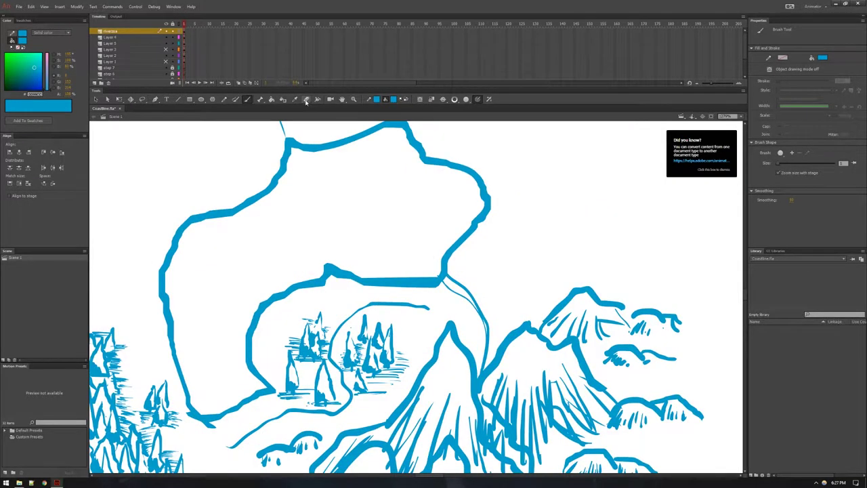
Step: Remove the bit of lake outline that closes off the river where it leaves toward the northern peaks
click(306, 99)
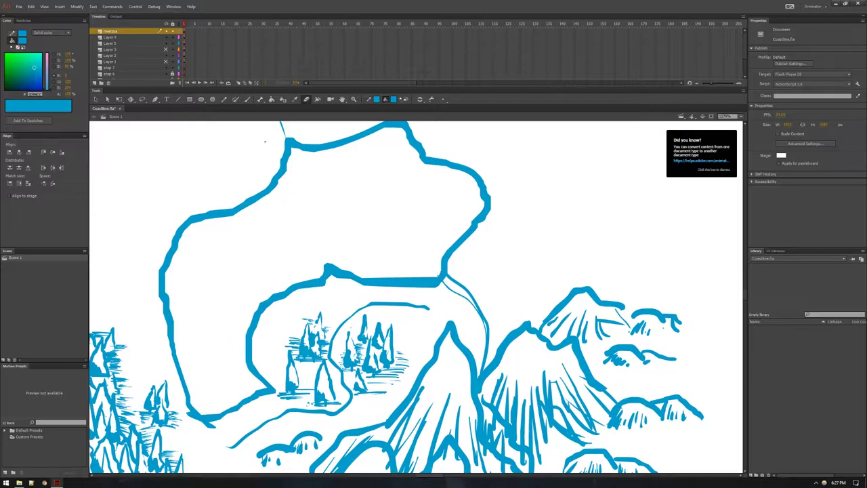
click(174, 57)
key(v)
click(442, 277)
key(Delete)
Step: Lock every layer except the rivers layer and brush a second bank along the upper river to the northern bay
click(172, 25)
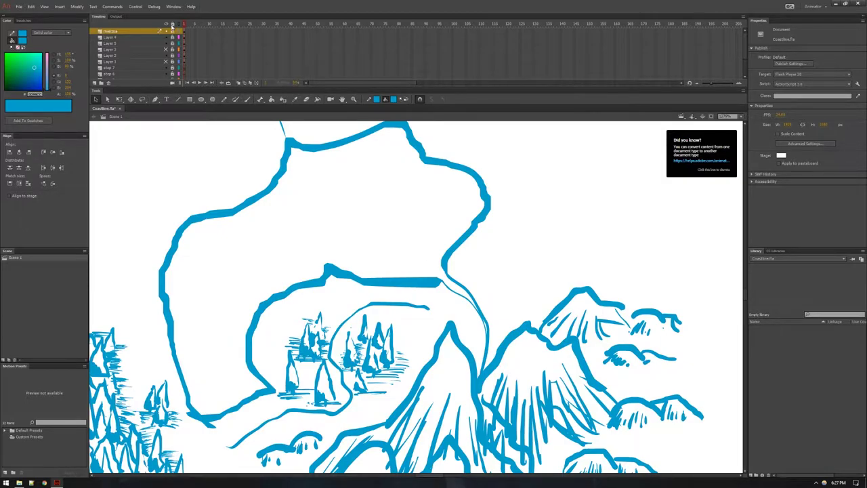
click(172, 31)
scroll(480, 358, up, 3)
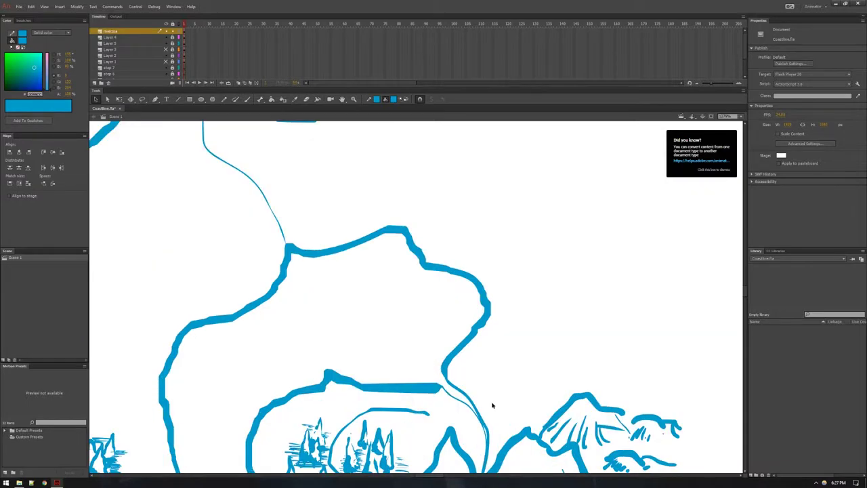
scroll(456, 383, left, 3)
scroll(457, 384, up, 3)
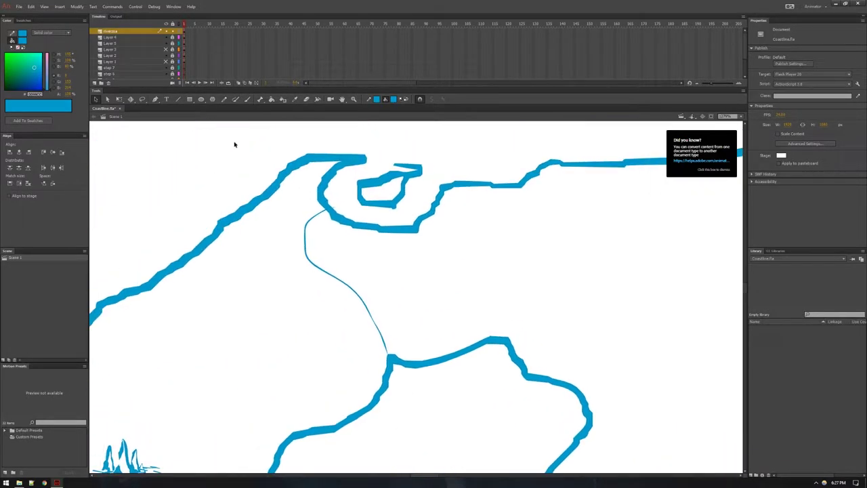
click(247, 99)
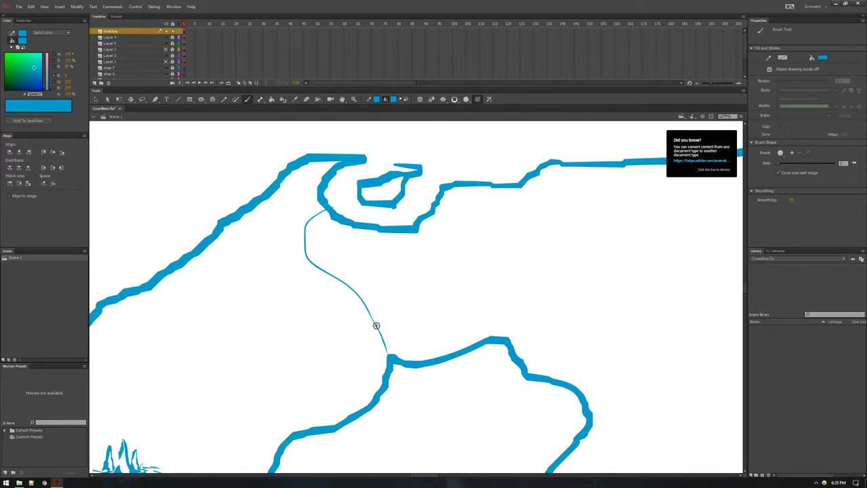
drag(370, 311, 303, 241)
mouse_move(293, 234)
mouse_down()
mouse_move(294, 201)
mouse_move(321, 193)
mouse_move(357, 211)
mouse_up()
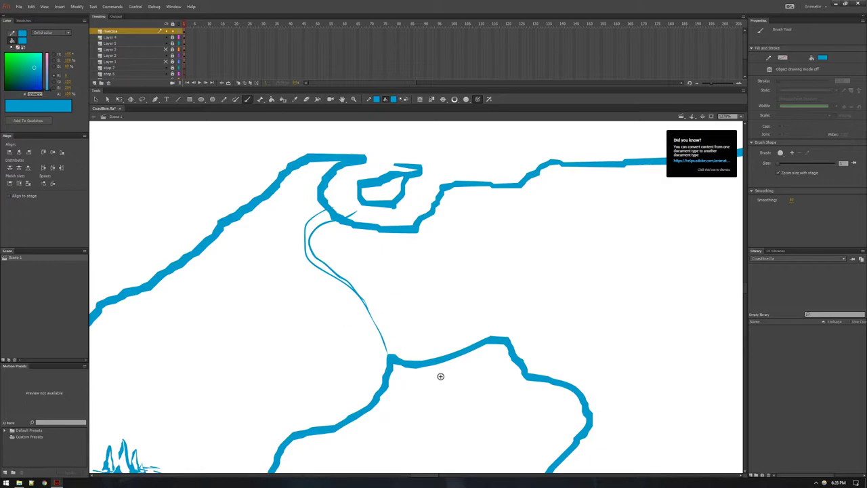
Step: Extend the northern river's second bank down to the lake and erase the bay coastline across the river mouth
mouse_move(393, 361)
mouse_down()
mouse_move(361, 326)
mouse_move(329, 264)
mouse_up()
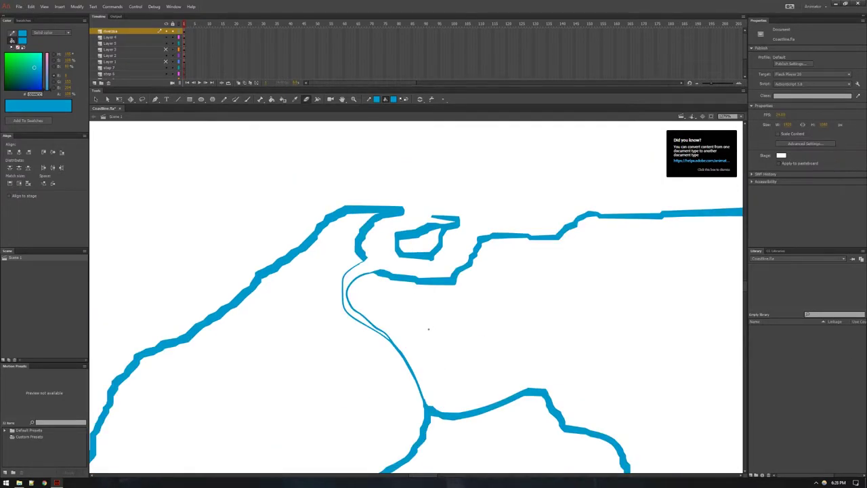
drag(428, 329, 389, 244)
scroll(411, 354, down, 4)
scroll(412, 354, down, 1)
drag(411, 354, 357, 238)
mouse_move(381, 331)
mouse_down()
mouse_move(404, 248)
mouse_move(435, 405)
mouse_up()
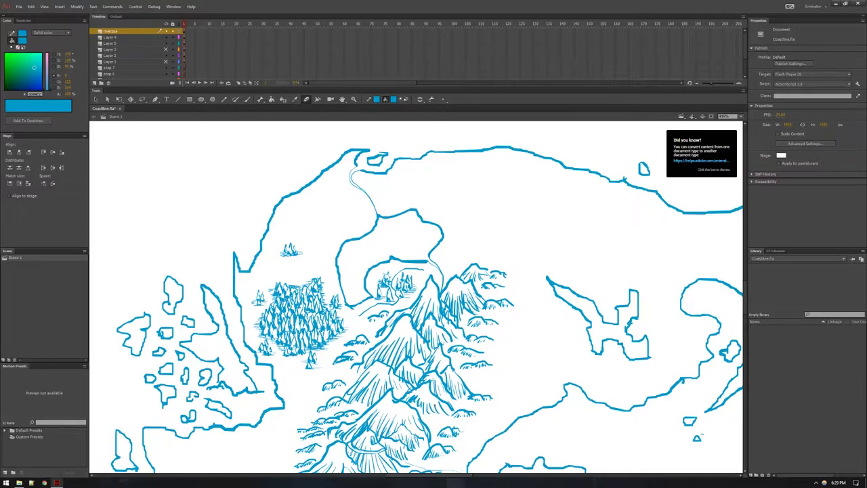
Step: Thicken both bank lines of the river between the lake and the northern bay with the Brush tool
scroll(434, 315, up, 8)
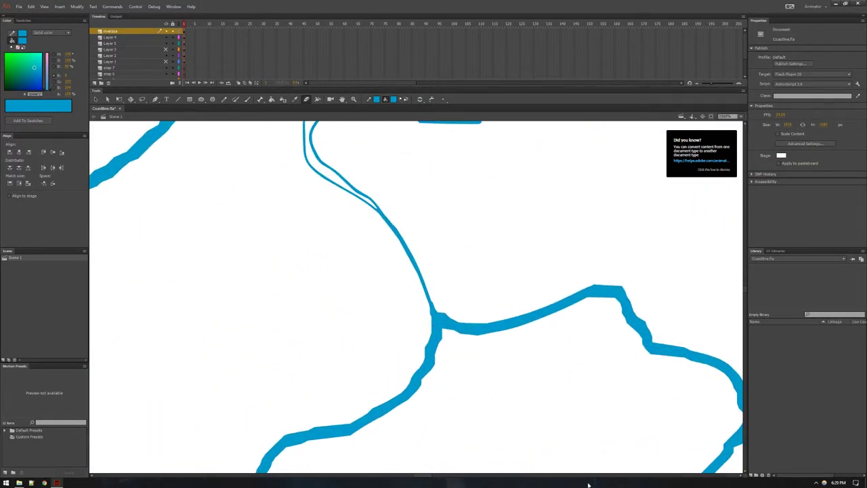
scroll(540, 386, up, 5)
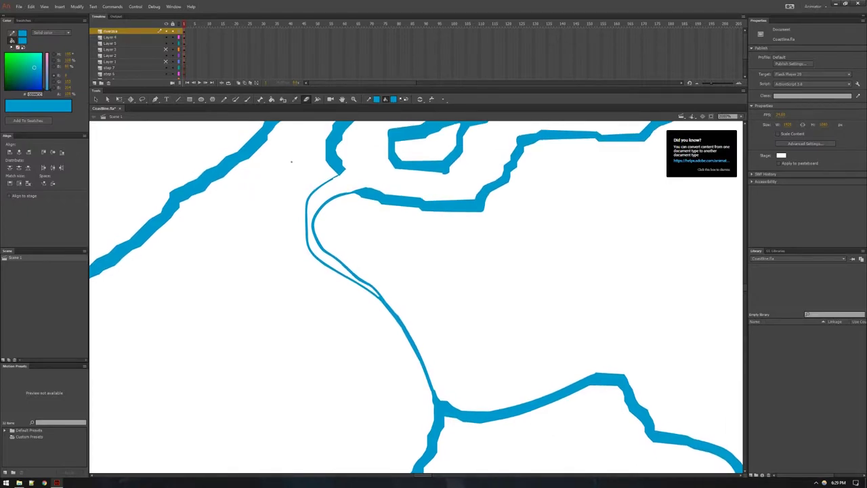
click(248, 100)
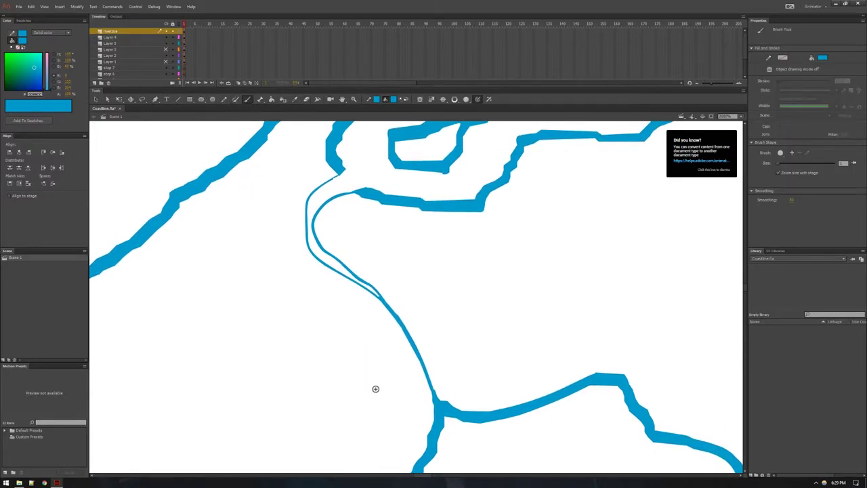
drag(434, 396, 381, 289)
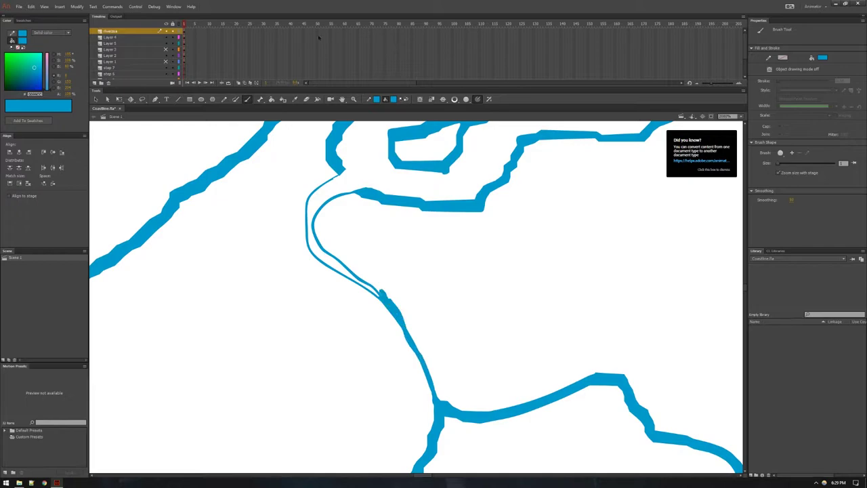
mouse_move(357, 192)
mouse_down()
mouse_move(318, 215)
mouse_move(319, 238)
mouse_move(388, 298)
mouse_up()
key(b)
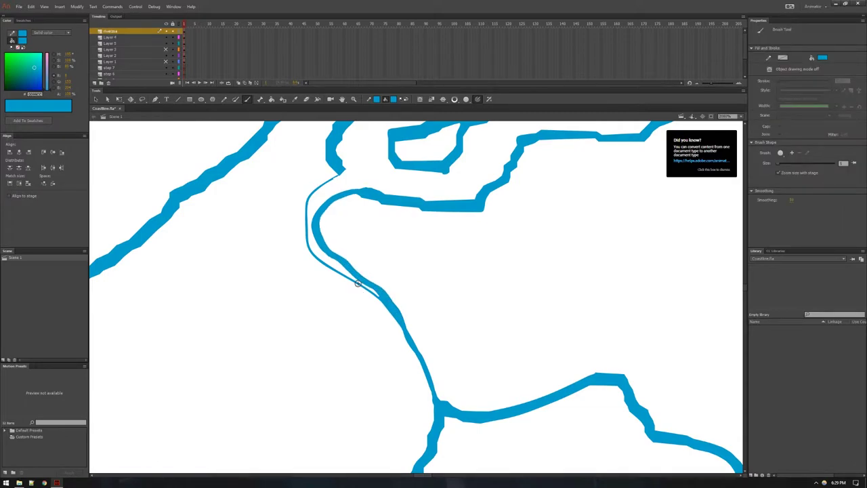
mouse_move(331, 165)
mouse_down()
mouse_move(339, 169)
mouse_move(310, 194)
mouse_move(367, 304)
mouse_up()
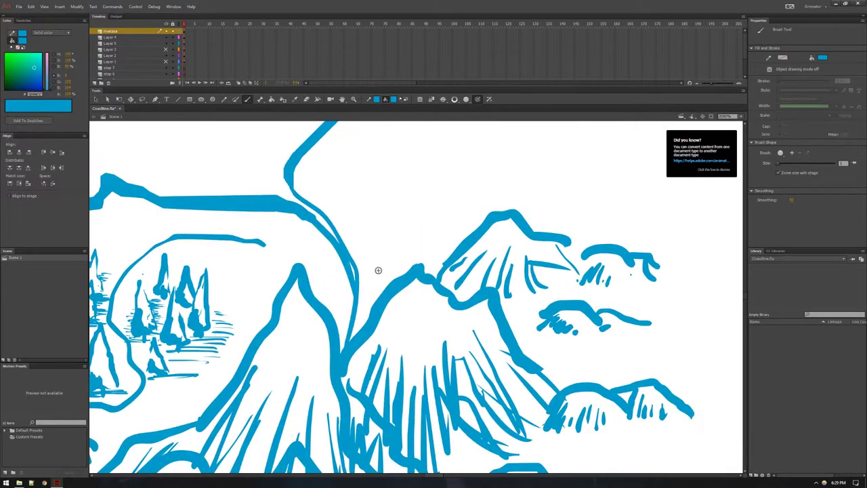
Step: Brush small branching channels on the step 2 layer between the northern river's eastern bank and the bay's southern shore
key(ctrl+minus)
mouse_move(363, 345)
mouse_down()
mouse_move(311, 323)
mouse_move(446, 403)
mouse_move(486, 363)
mouse_up()
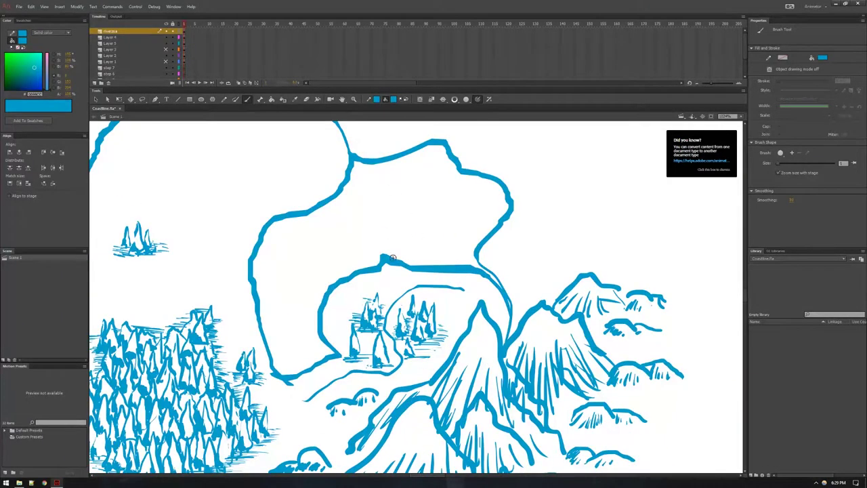
key(ctrl+minus)
drag(419, 356, 351, 212)
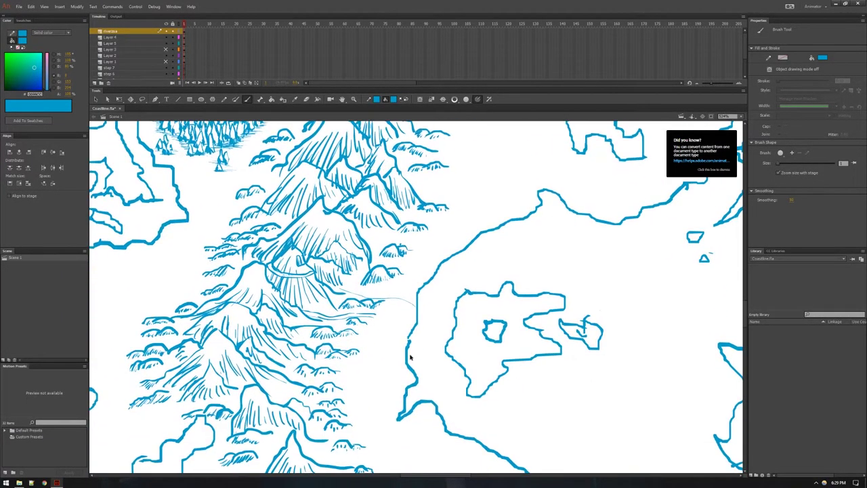
mouse_move(446, 296)
mouse_down()
mouse_move(517, 397)
mouse_move(521, 443)
mouse_up()
mouse_move(516, 222)
mouse_down()
mouse_move(405, 314)
mouse_move(404, 342)
mouse_up()
drag(414, 280, 397, 343)
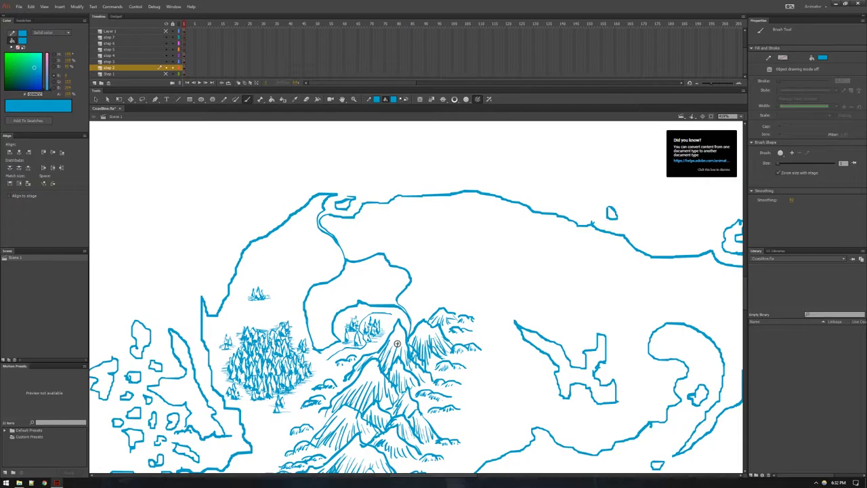
scroll(322, 218, up, 4)
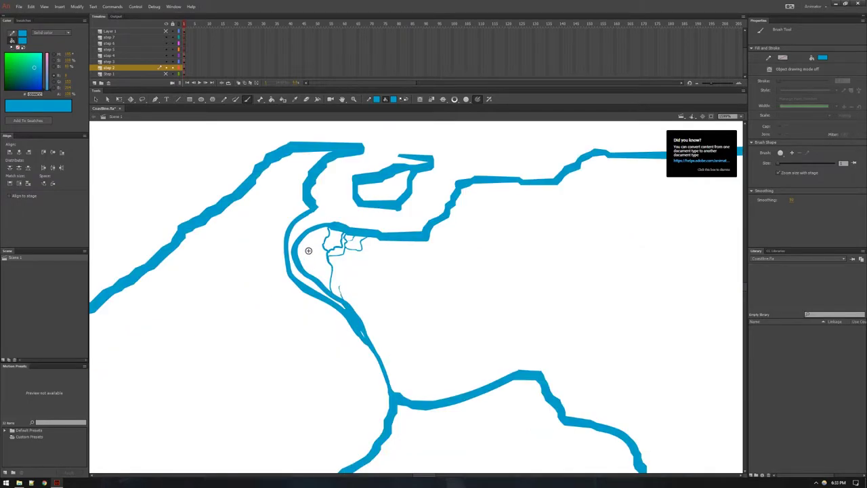
drag(359, 258, 381, 240)
Step: Look over the finished rivers around the northern coast, the lake and the mountain range
scroll(423, 294, up, 1)
scroll(410, 313, down, 1)
scroll(412, 339, down, 3)
scroll(410, 350, down, 6)
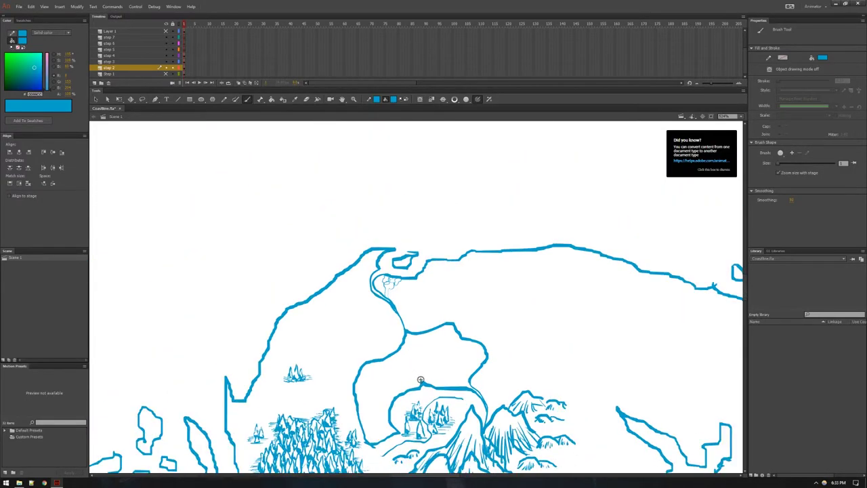
drag(371, 254, 423, 150)
drag(450, 389, 497, 227)
drag(545, 210, 463, 396)
scroll(462, 396, up, 6)
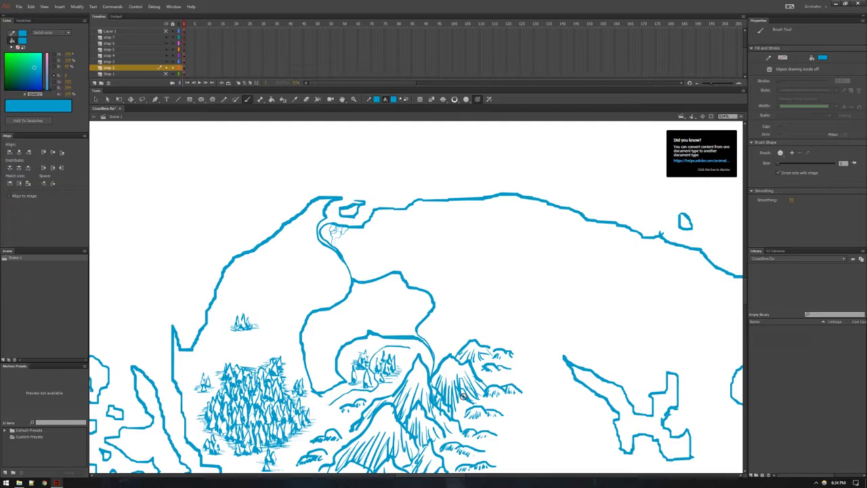
Step: Brush thin winding channels around the eastern river's inland end and a looping stream east of the hill above it
scroll(463, 396, up, 6)
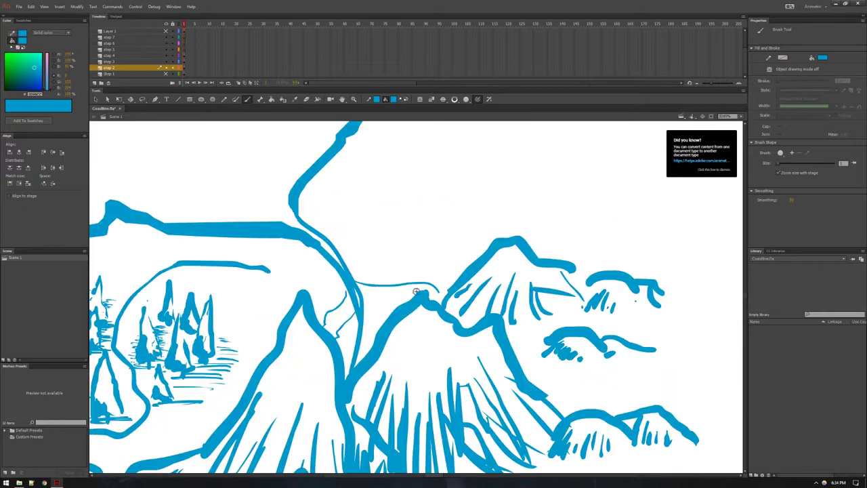
drag(483, 197, 526, 438)
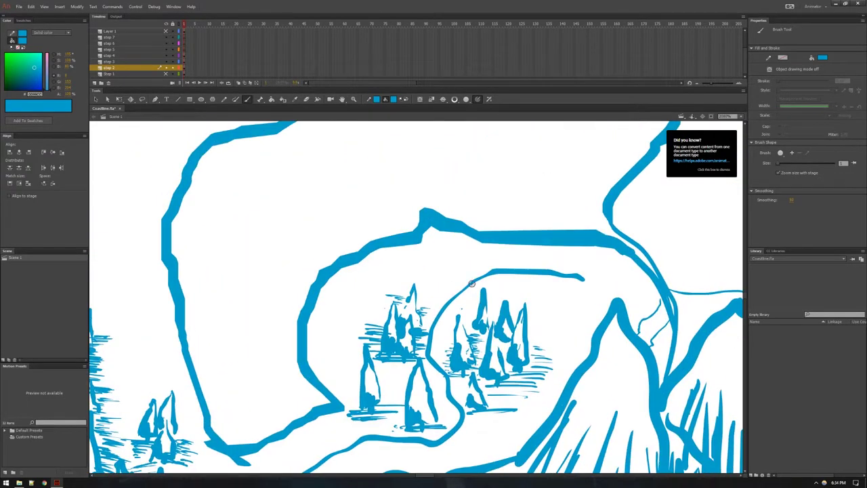
drag(472, 283, 297, 332)
drag(527, 353, 354, 248)
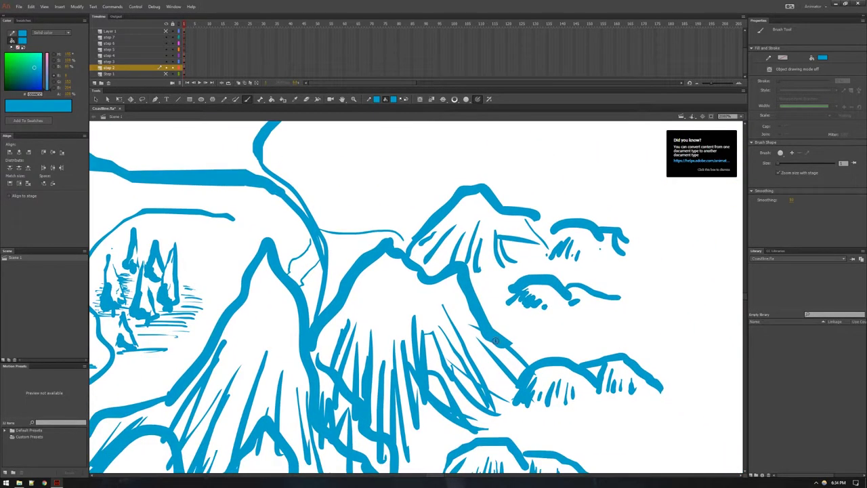
drag(610, 434, 389, 323)
drag(292, 399, 488, 221)
drag(416, 369, 497, 248)
drag(408, 447, 405, 149)
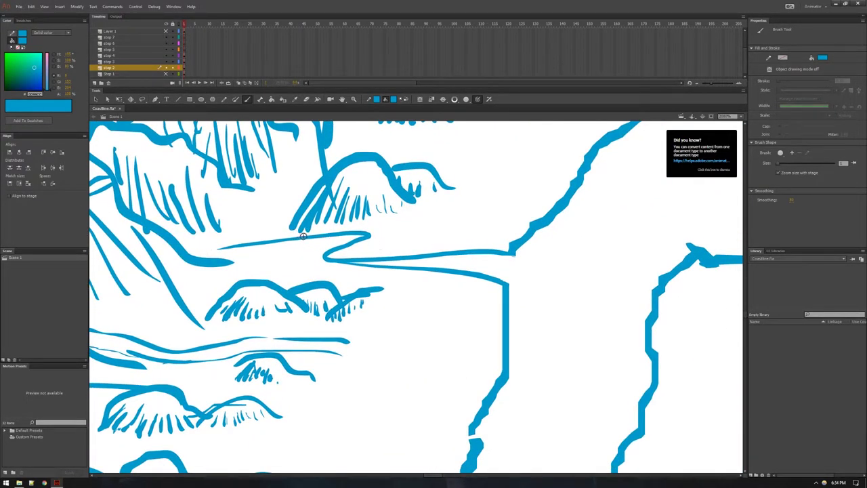
mouse_move(301, 237)
mouse_down()
mouse_move(254, 236)
mouse_move(301, 203)
mouse_up()
mouse_move(225, 279)
mouse_down()
mouse_move(264, 271)
mouse_move(245, 253)
mouse_move(268, 244)
mouse_up()
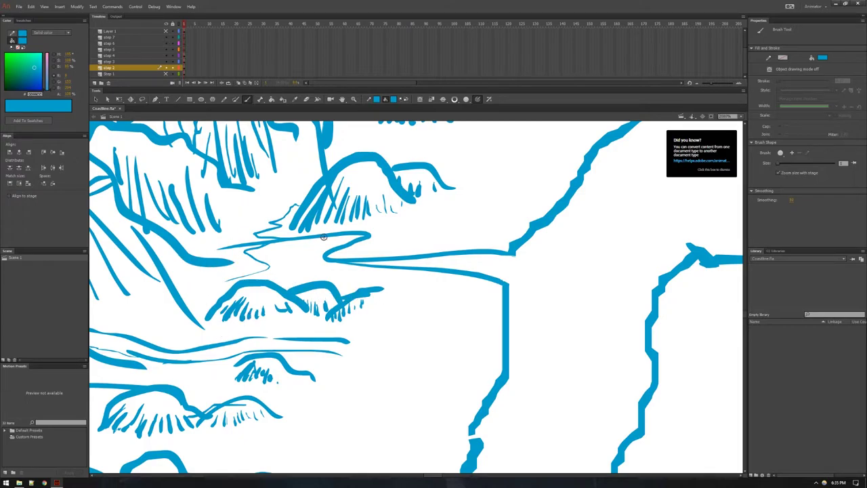
mouse_move(411, 197)
mouse_down()
mouse_move(431, 212)
mouse_move(389, 215)
mouse_up()
mouse_move(367, 235)
mouse_down()
mouse_move(428, 236)
mouse_move(502, 207)
mouse_move(501, 199)
mouse_move(440, 195)
mouse_up()
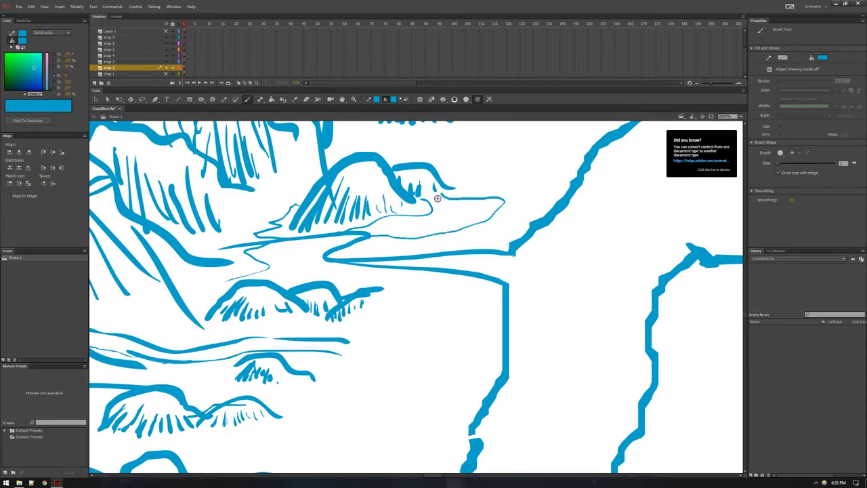
Step: Brush additional thin tributaries linking the eastern river with the foot of the central mountains and the nearby hill
drag(358, 255, 546, 356)
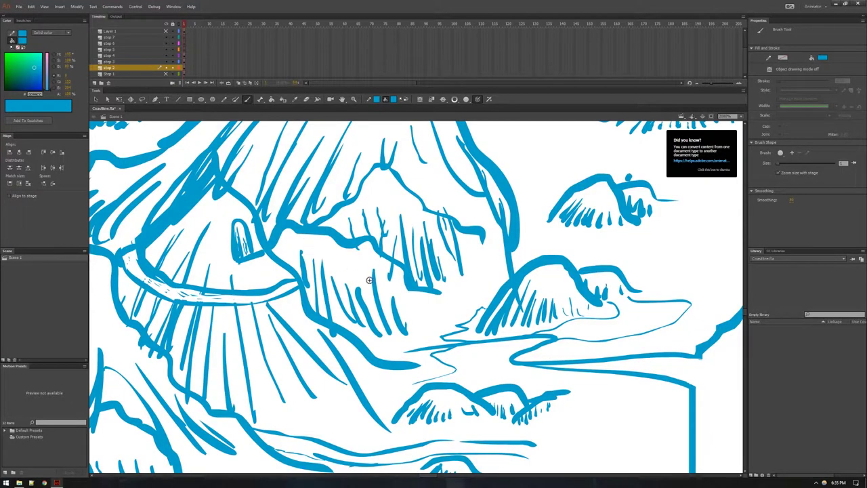
drag(447, 296, 478, 313)
drag(409, 351, 369, 347)
click(374, 395)
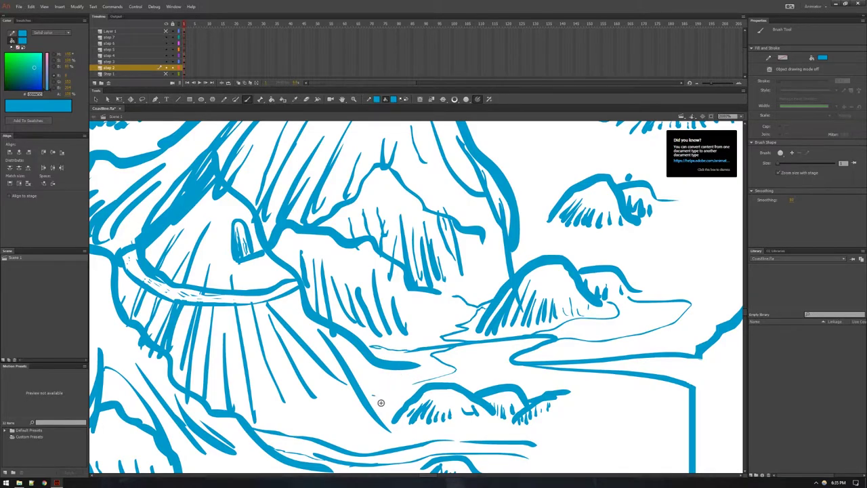
mouse_move(385, 408)
mouse_down()
mouse_move(414, 384)
mouse_move(369, 389)
mouse_up()
drag(493, 388, 278, 324)
ctrl+shift+click(321, 341)
ctrl+shift+click(348, 356)
drag(358, 379, 444, 350)
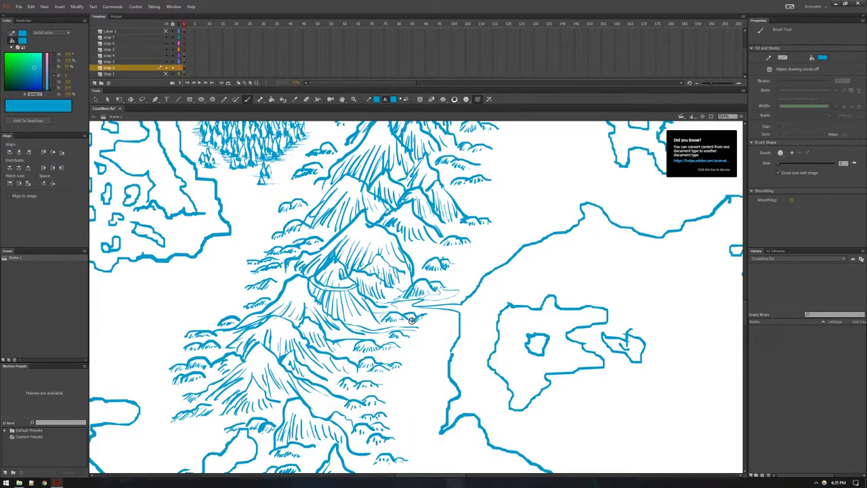
Step: Look over the finished rivers from the central mountains to the northern coast and across to the northeastern coast
drag(412, 321, 448, 431)
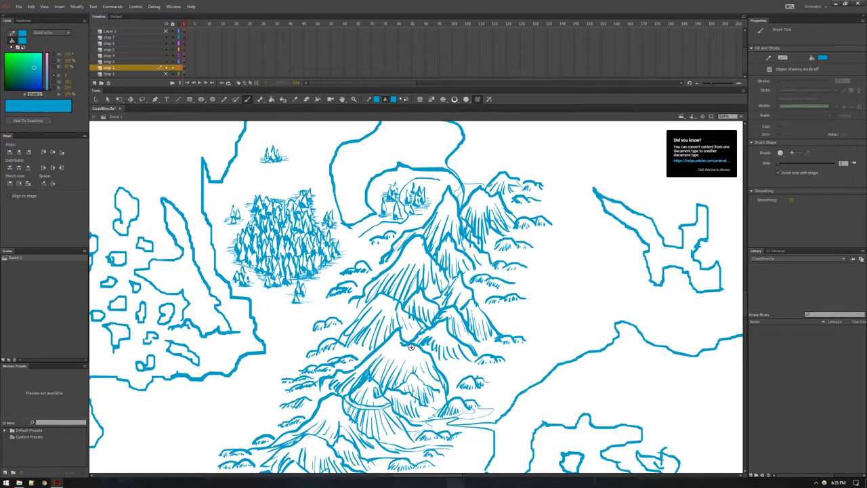
drag(413, 348, 462, 455)
drag(446, 343, 422, 416)
drag(428, 384, 319, 384)
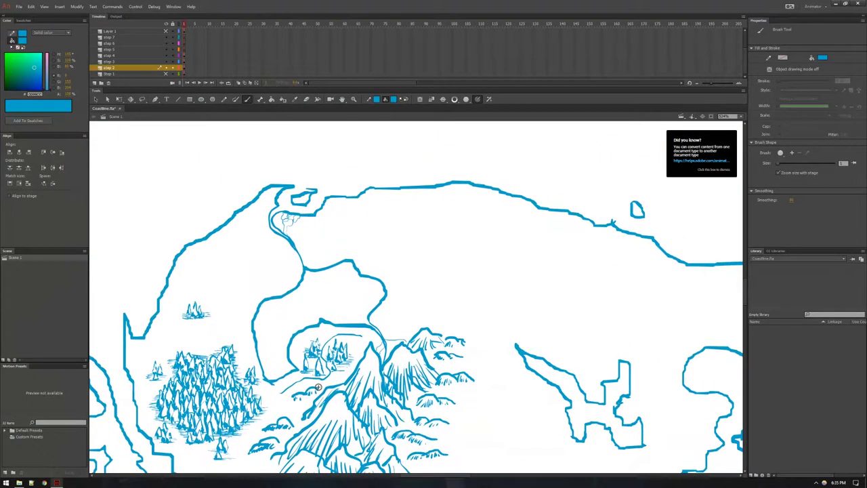
drag(396, 288, 372, 210)
mouse_move(330, 439)
mouse_down()
mouse_move(401, 303)
mouse_move(467, 244)
mouse_up()
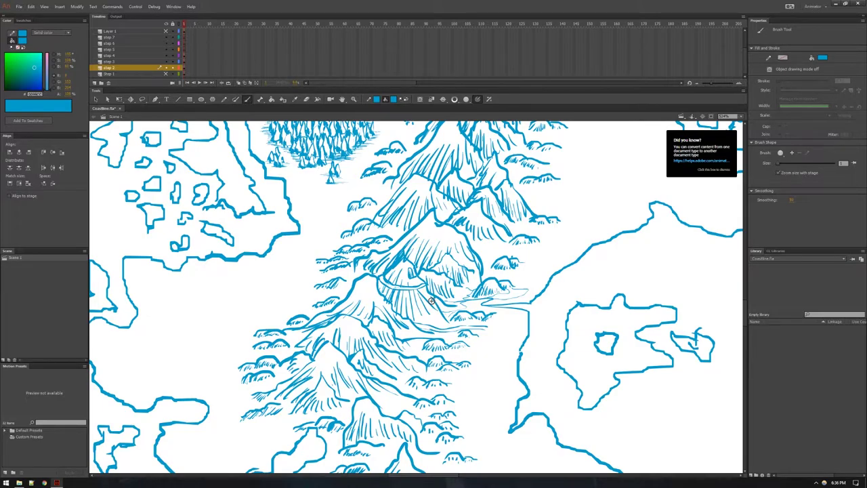
scroll(506, 275, down, 3)
drag(508, 277, 303, 233)
drag(582, 128, 466, 253)
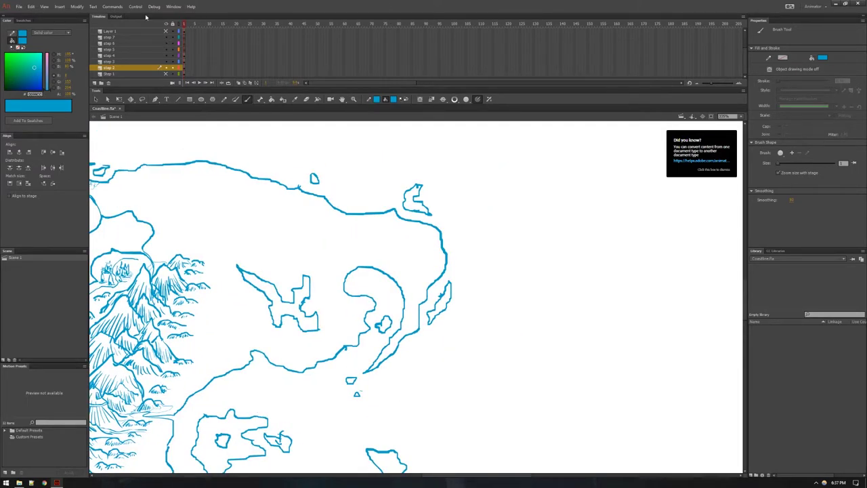
Step: Lock all existing layers and add a new layer at the top of the layer stack
scroll(135, 75, up, 3)
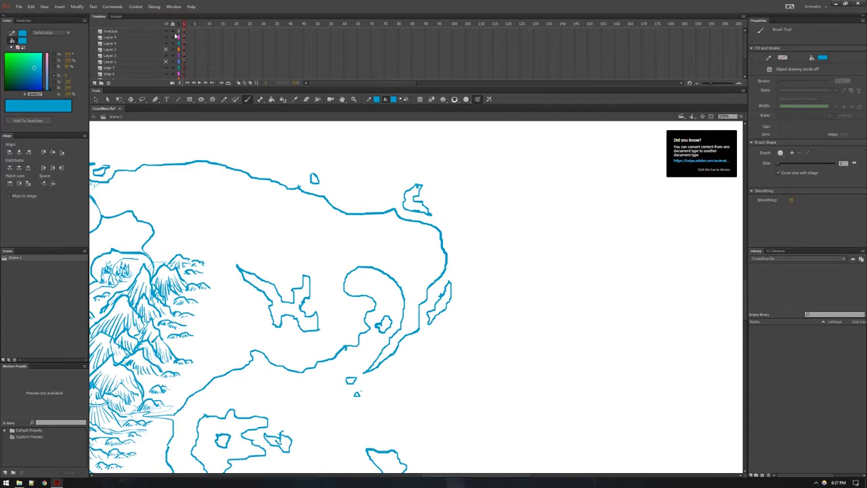
click(122, 33)
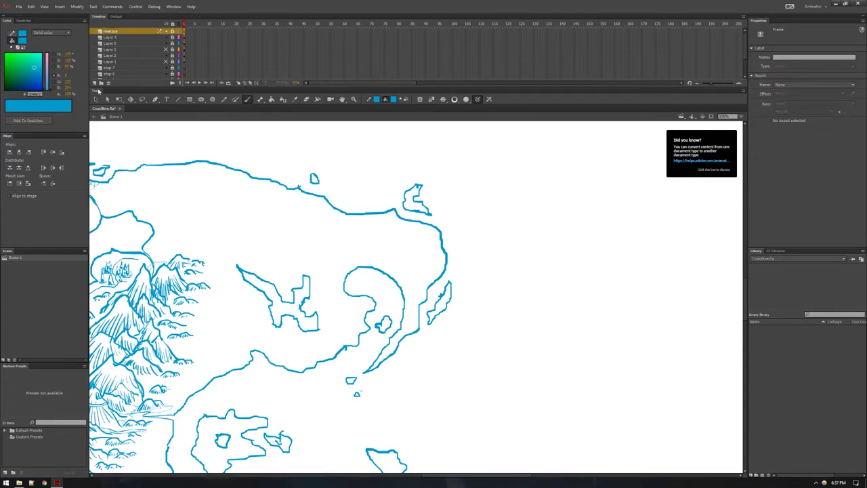
click(94, 83)
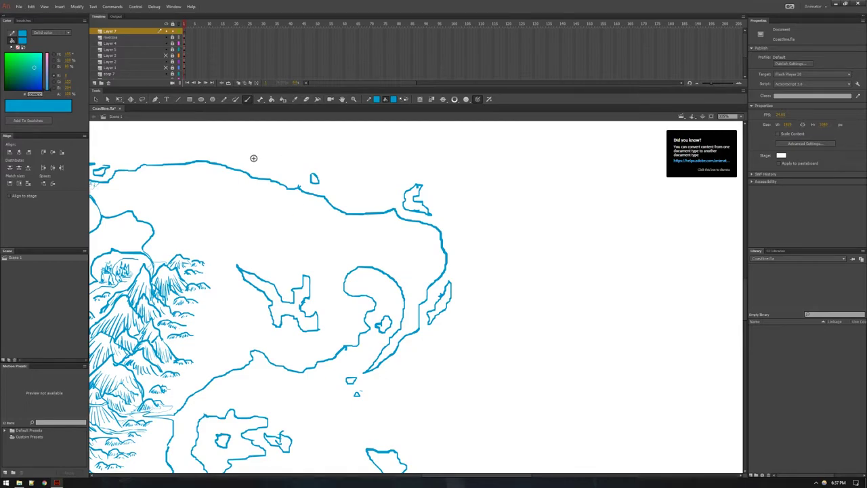
Step: Brush a thin offset line in the sea along the northeastern and eastern coast, wrapping the offshore islands and the bay island
mouse_move(248, 155)
mouse_down()
mouse_move(322, 170)
mouse_move(327, 193)
mouse_move(350, 206)
mouse_move(396, 202)
mouse_move(420, 181)
mouse_up()
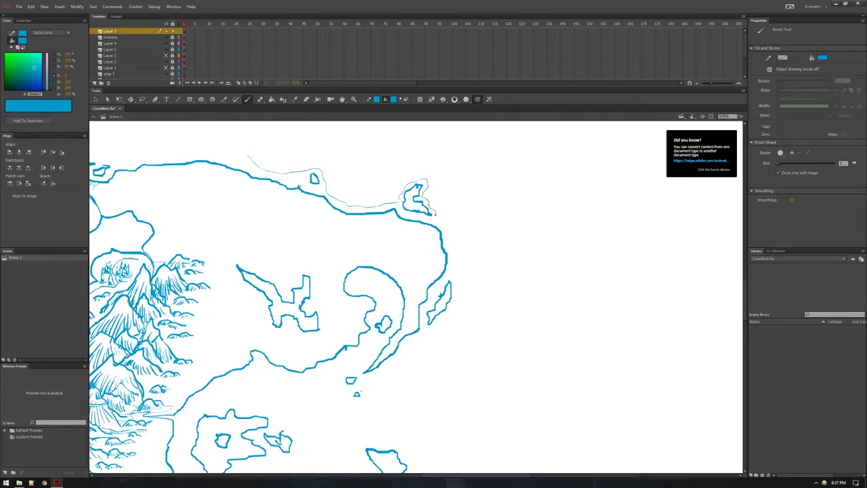
drag(439, 222, 446, 229)
mouse_move(446, 230)
mouse_down()
mouse_move(451, 310)
mouse_move(399, 351)
mouse_move(361, 401)
mouse_move(346, 404)
mouse_move(340, 383)
mouse_move(357, 354)
mouse_move(310, 382)
mouse_move(278, 381)
mouse_move(267, 366)
mouse_move(252, 374)
mouse_move(352, 279)
mouse_move(435, 236)
mouse_move(417, 283)
mouse_up()
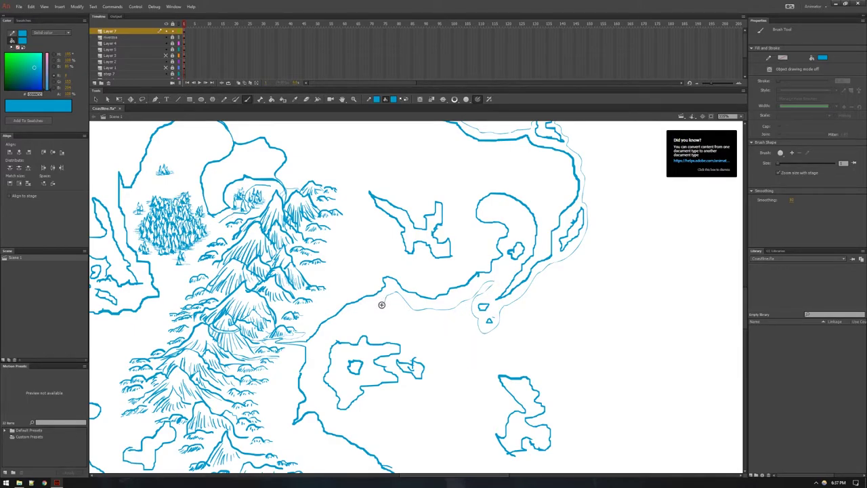
mouse_move(362, 310)
mouse_down()
mouse_move(332, 333)
mouse_move(359, 336)
mouse_move(372, 326)
mouse_move(405, 339)
mouse_up()
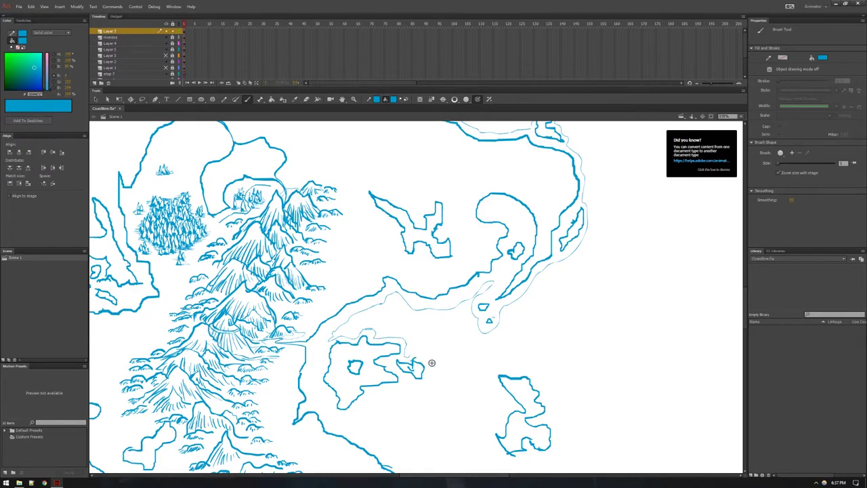
mouse_move(407, 353)
mouse_down()
mouse_move(430, 364)
mouse_move(429, 379)
mouse_move(331, 414)
mouse_move(333, 420)
mouse_move(317, 277)
mouse_move(319, 170)
mouse_move(359, 189)
mouse_up()
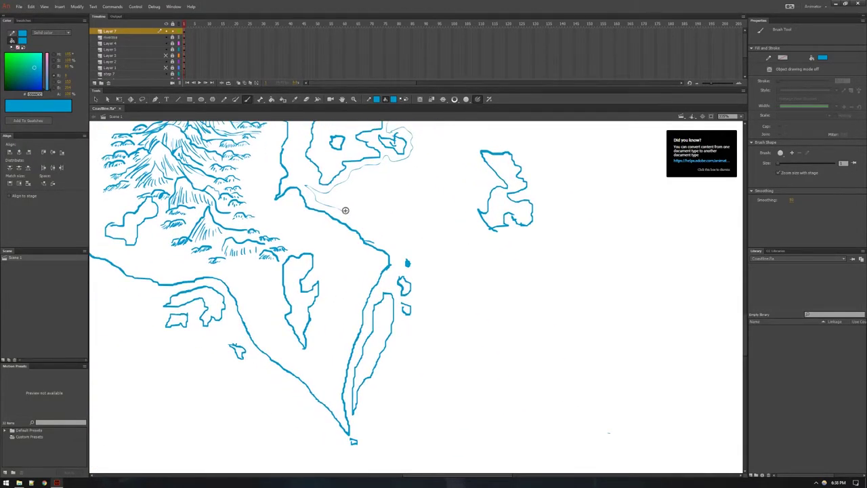
Step: Continue the thin offset line along the southeastern coast, around the southern tip and its islands, and up the western coast
mouse_move(353, 218)
mouse_down()
mouse_move(399, 261)
mouse_move(413, 258)
mouse_up()
mouse_move(415, 301)
mouse_down()
mouse_move(413, 321)
mouse_move(398, 333)
mouse_move(363, 409)
mouse_up()
mouse_move(363, 441)
mouse_down()
mouse_move(345, 457)
mouse_move(323, 412)
mouse_move(276, 368)
mouse_move(252, 356)
mouse_move(233, 363)
mouse_move(221, 342)
mouse_move(230, 321)
mouse_move(204, 336)
mouse_move(195, 327)
mouse_move(162, 331)
mouse_move(155, 291)
mouse_move(140, 287)
mouse_move(265, 292)
mouse_move(495, 375)
mouse_up()
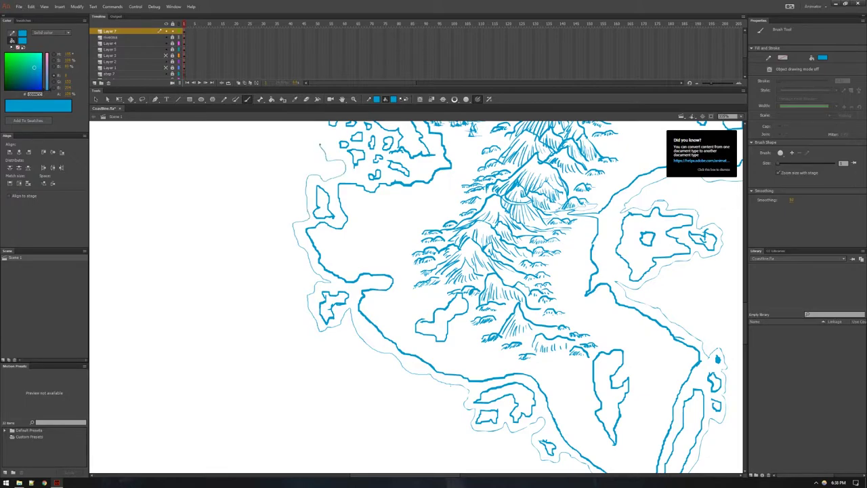
Step: Continue the thin offset line around the western archipelago and along the northern coast until it meets its starting point
drag(400, 203, 365, 358)
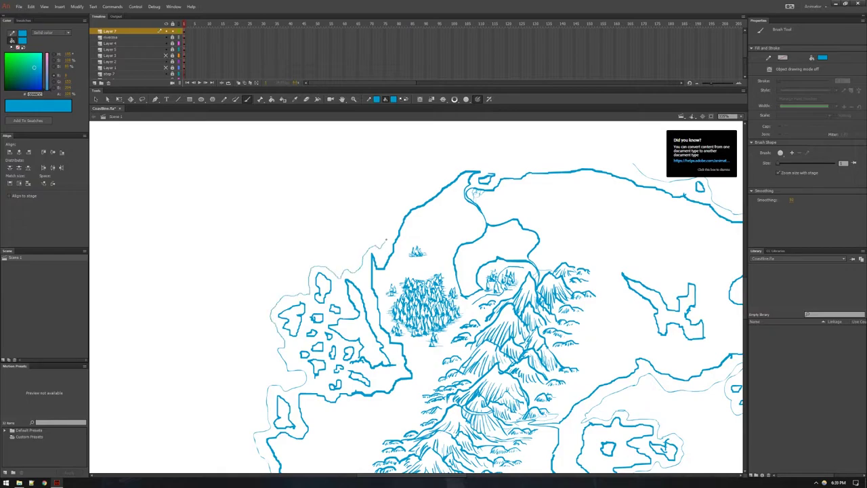
drag(407, 200, 429, 187)
drag(513, 151, 325, 267)
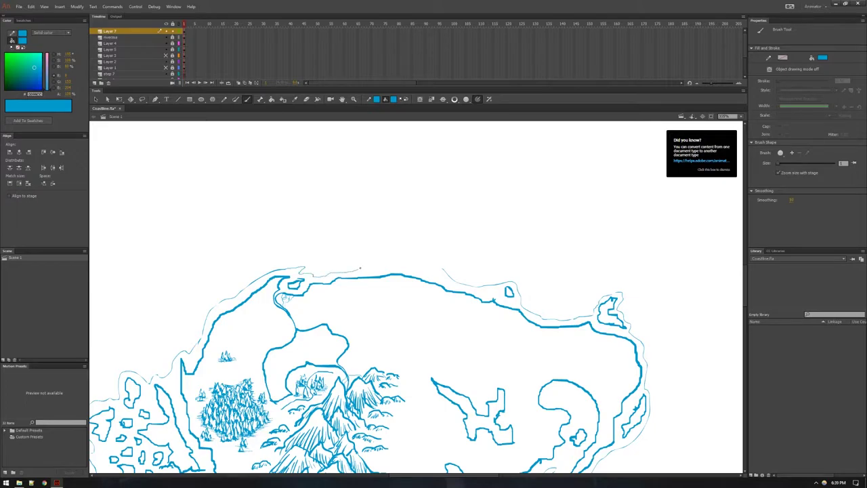
drag(440, 268, 447, 270)
Step: Check the thin coastal line around the continent and brush a matching offset outline around the detached eastern island
scroll(447, 284, down, 10)
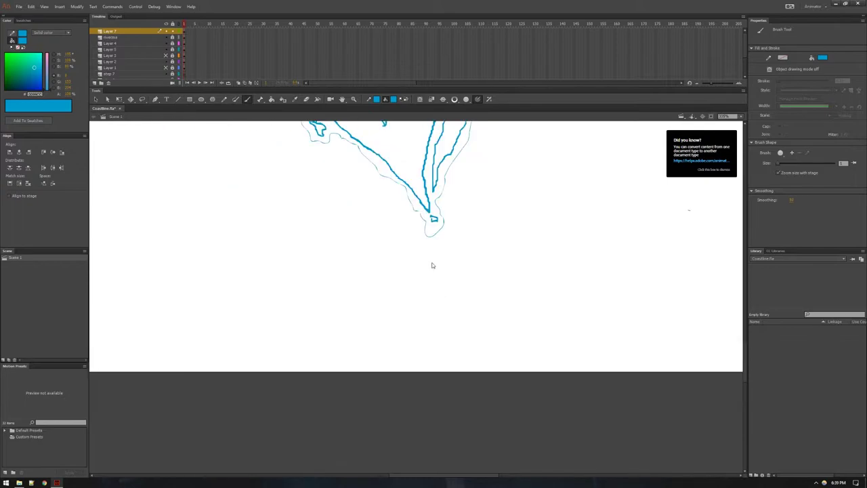
scroll(434, 266, up, 5)
scroll(436, 268, down, 6)
scroll(435, 268, up, 1)
drag(434, 388, 405, 358)
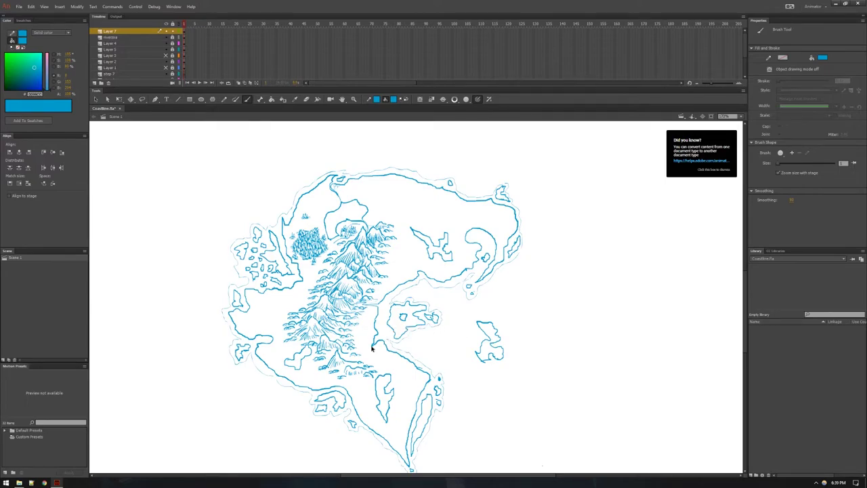
scroll(372, 348, up, 4)
drag(412, 310, 420, 268)
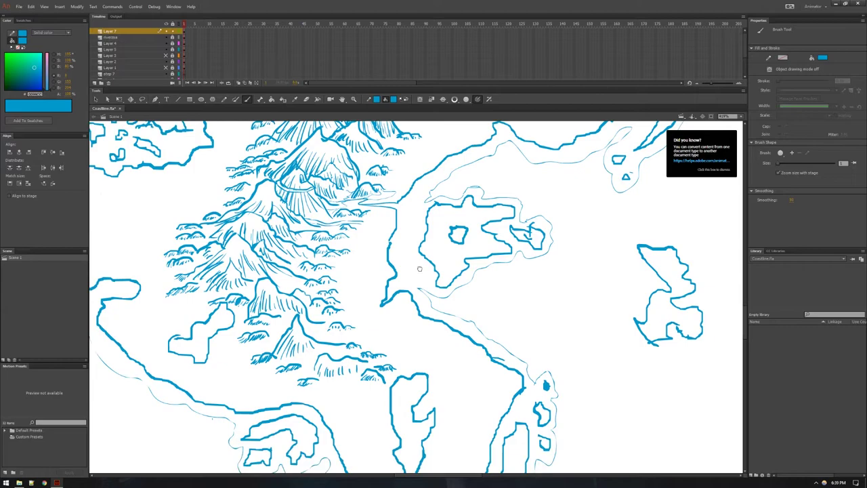
drag(603, 282, 504, 310)
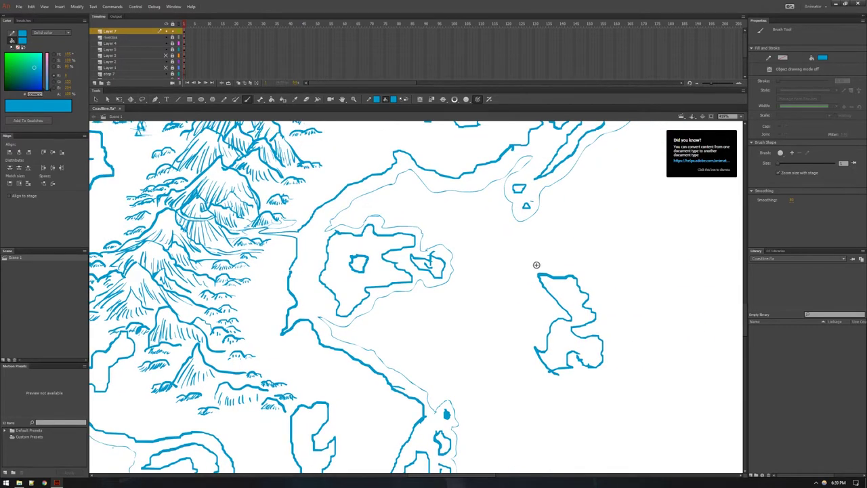
drag(525, 267, 540, 306)
mouse_move(521, 339)
mouse_down()
mouse_move(530, 379)
mouse_move(572, 383)
mouse_move(612, 367)
mouse_up()
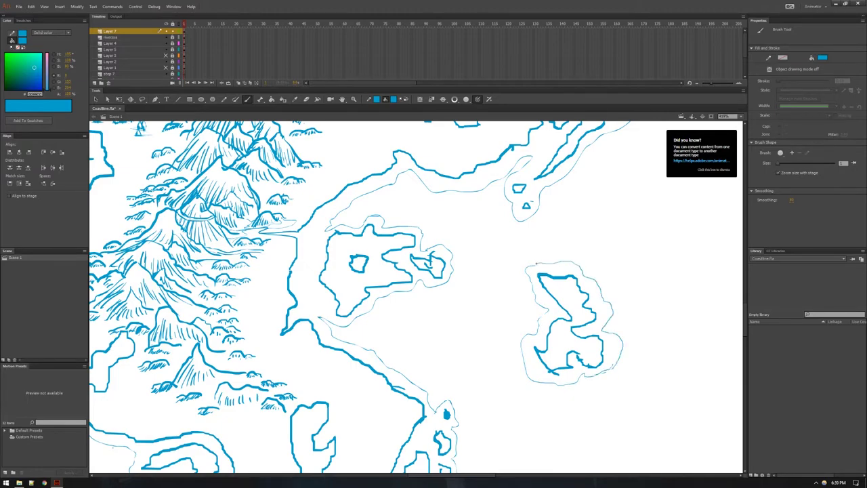
Step: Brush thin inner contour lines inside the angular lake in the northeastern part of the continent
mouse_move(515, 208)
mouse_down()
mouse_move(474, 287)
mouse_move(430, 310)
mouse_up()
scroll(432, 284, right, 3)
scroll(474, 339, up, 10)
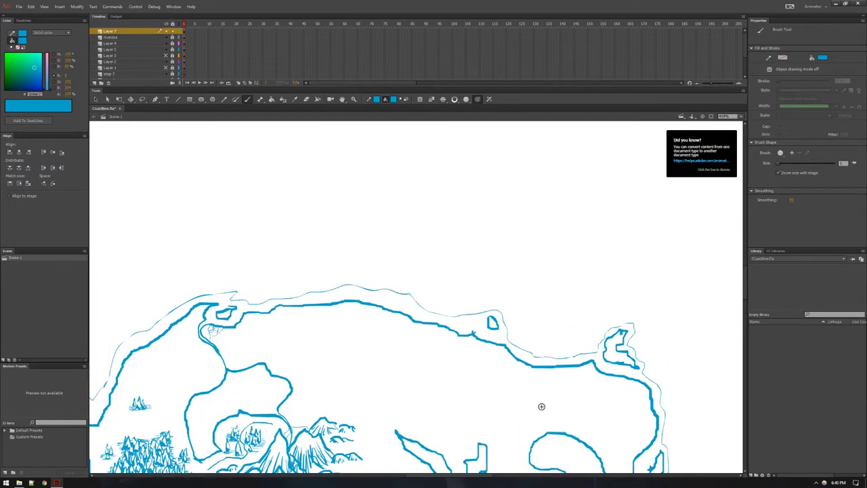
scroll(447, 348, down, 5)
scroll(447, 348, right, 1)
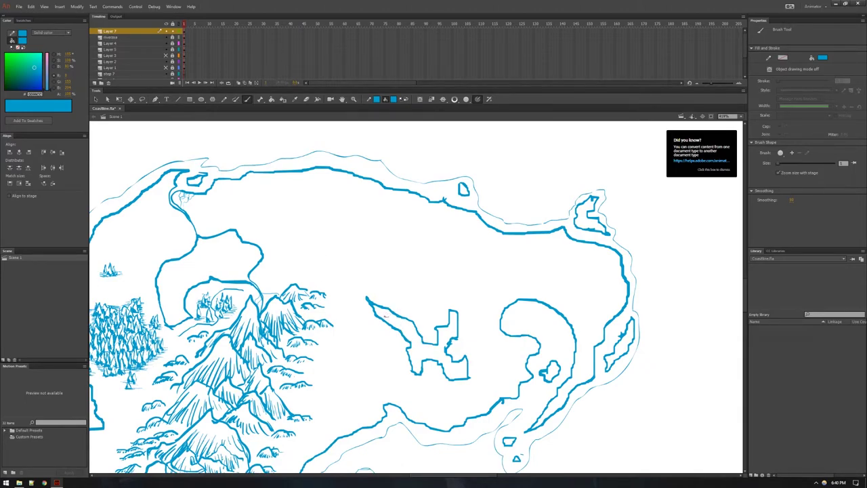
Step: Brush thin inner contour lines inside the southwestern lake and the small lake on the eastern bay island
scroll(386, 317, down, 10)
scroll(387, 317, left, 7)
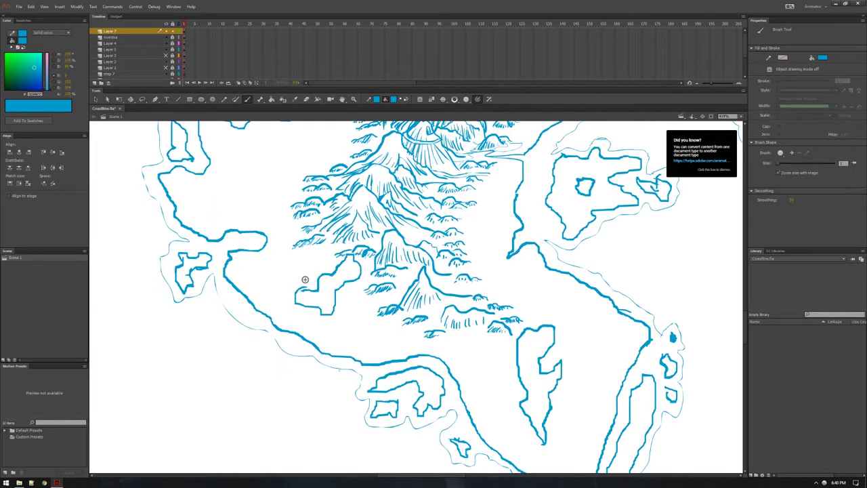
scroll(305, 279, up, 4)
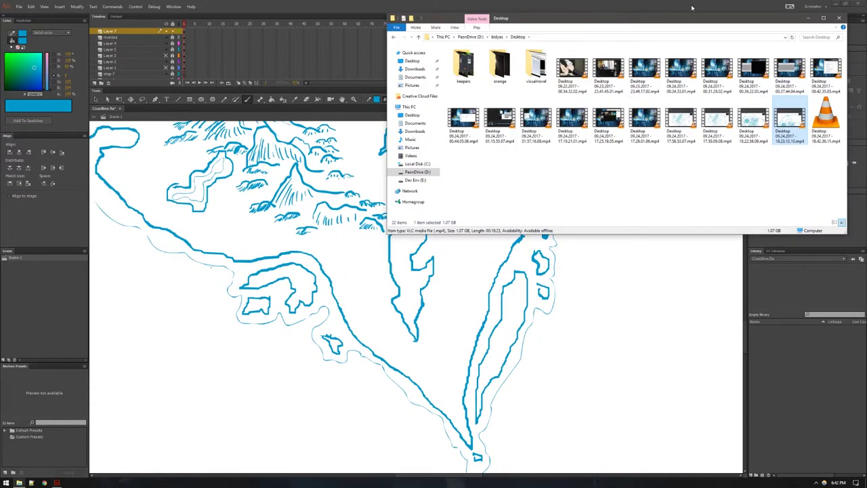
click(692, 8)
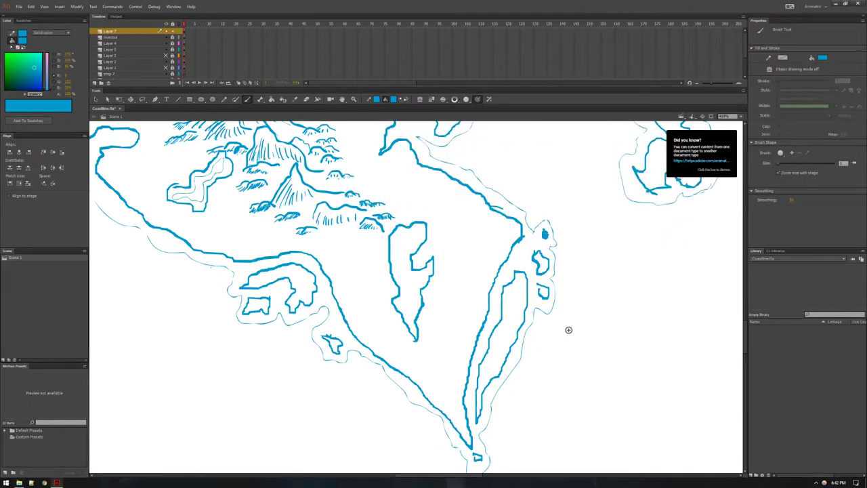
scroll(568, 330, up, 6)
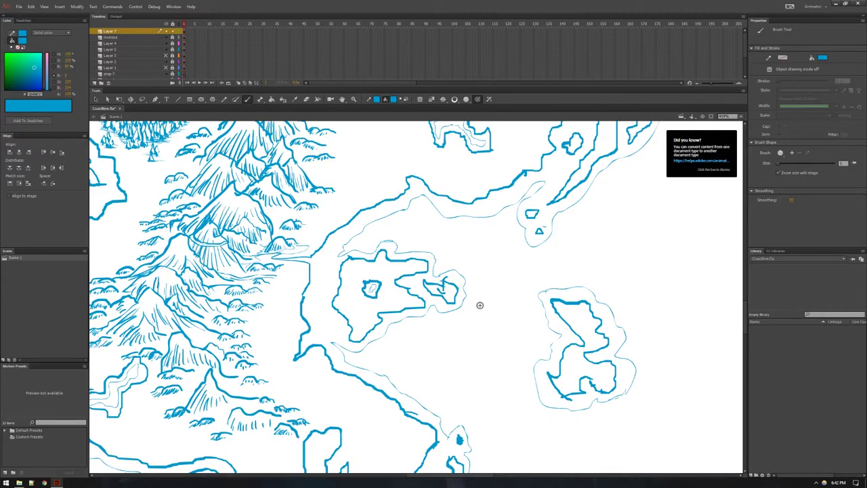
Step: Brush thin inner contour lines inside the elongated lake at the southern end of the mountain range
drag(365, 319, 433, 228)
drag(411, 282, 622, 279)
drag(555, 271, 445, 481)
drag(443, 434, 404, 247)
drag(443, 360, 393, 236)
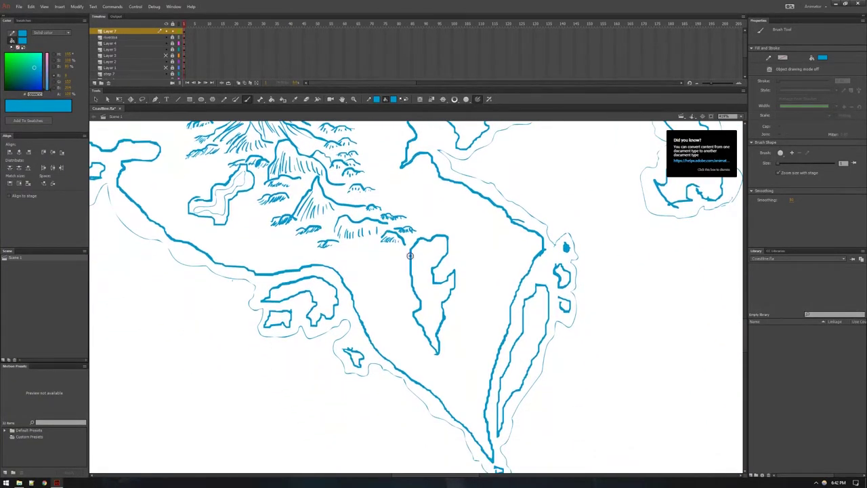
scroll(467, 305, up, 2)
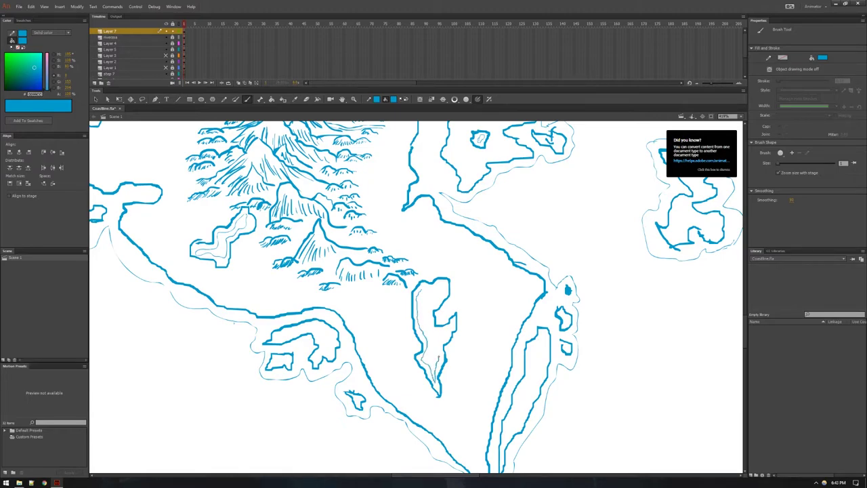
mouse_move(430, 323)
mouse_down()
mouse_move(429, 300)
mouse_move(419, 292)
mouse_up()
Step: Look over the thin offset lines along the continent's coasts, islands and lakes to check that they are complete
drag(279, 167, 355, 346)
mouse_move(392, 150)
mouse_down()
mouse_move(378, 163)
mouse_move(347, 269)
mouse_move(378, 337)
mouse_up()
scroll(378, 336, up, 2)
scroll(414, 325, down, 3)
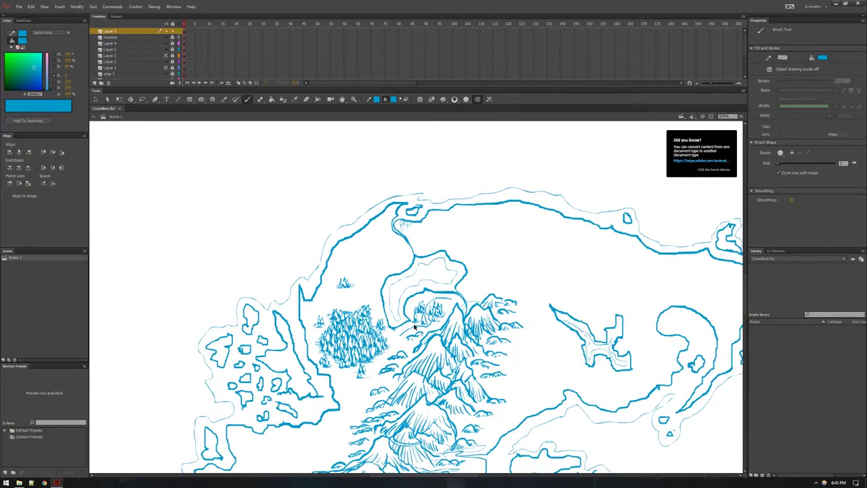
scroll(449, 349, down, 2)
scroll(449, 349, right, 2)
scroll(408, 293, down, 3)
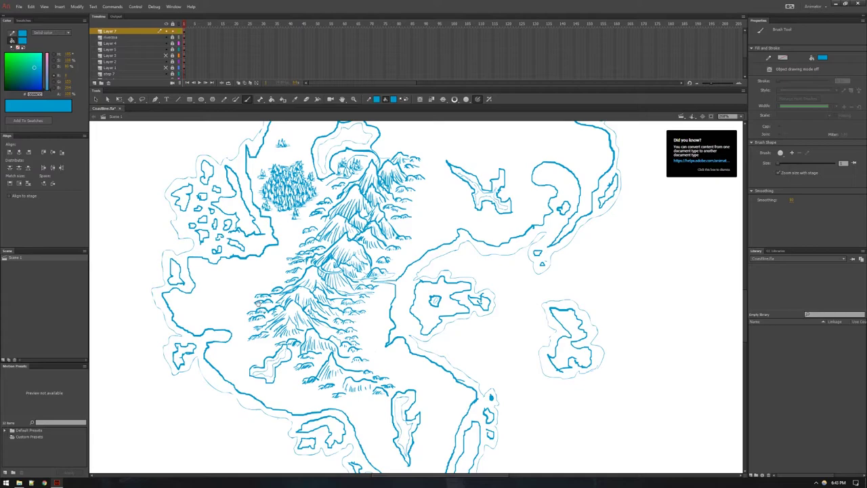
drag(259, 304, 308, 356)
scroll(302, 252, up, 2)
scroll(302, 252, left, 1)
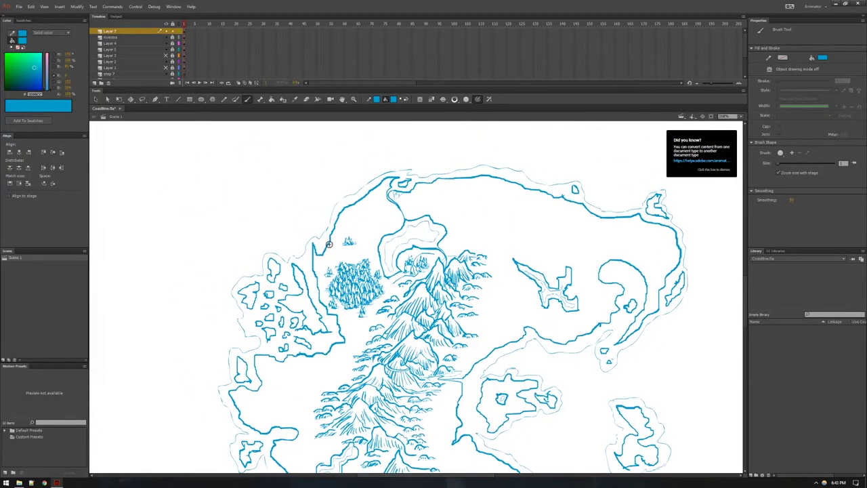
scroll(318, 249, up, 1)
scroll(318, 250, right, 2)
drag(348, 245, 303, 254)
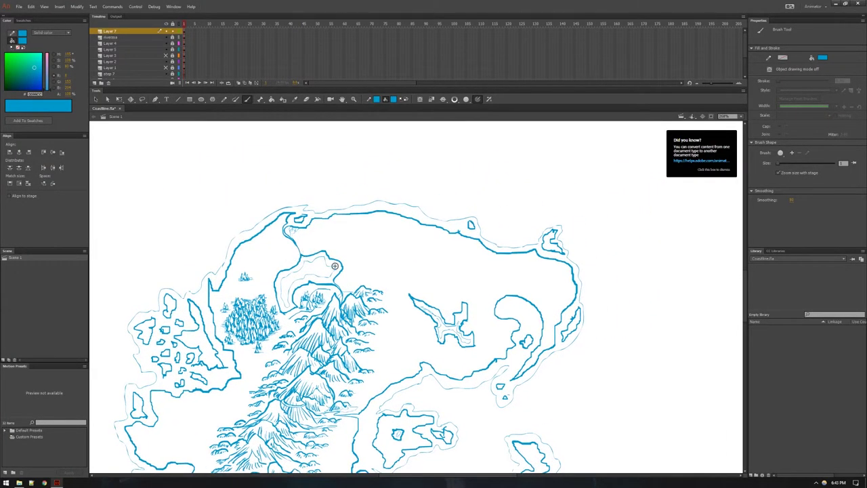
scroll(392, 285, up, 3)
scroll(390, 318, down, 3)
scroll(390, 325, down, 3)
scroll(390, 325, up, 1)
drag(446, 260, 334, 342)
drag(390, 303, 368, 344)
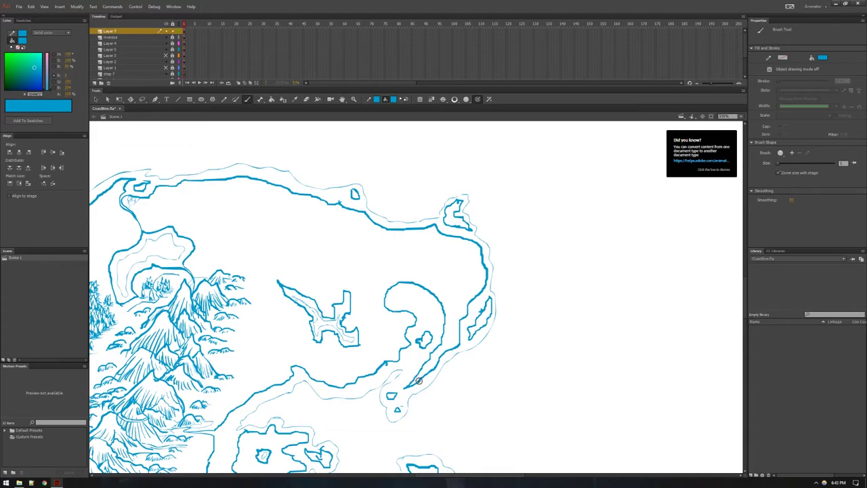
Step: Dismiss the "Did you know?" tip covering the northeastern part of the canvas
scroll(407, 319, up, 3)
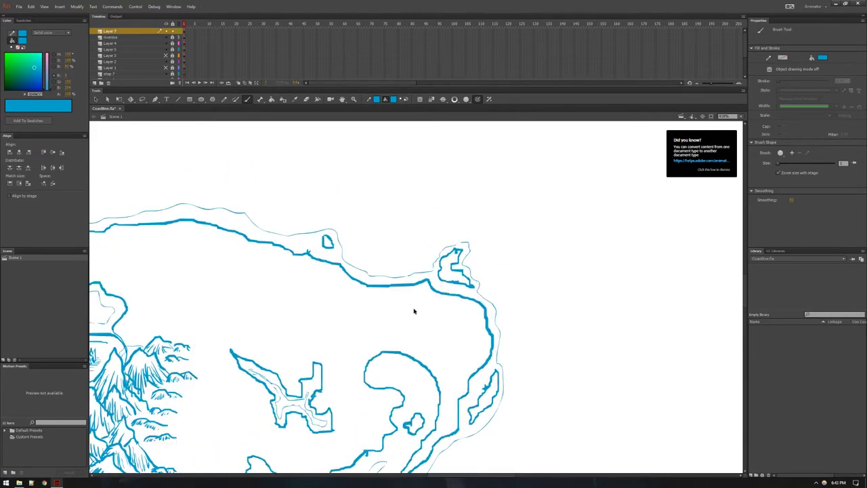
drag(405, 294, 461, 360)
drag(331, 290, 444, 265)
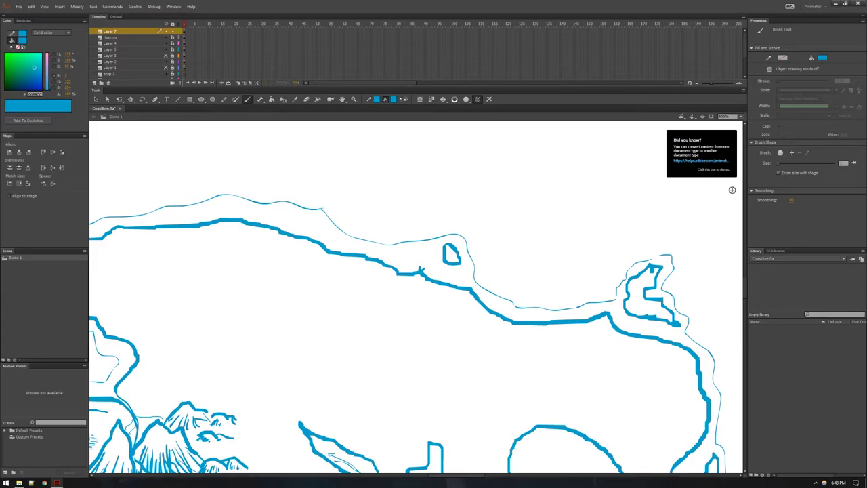
drag(684, 205, 695, 197)
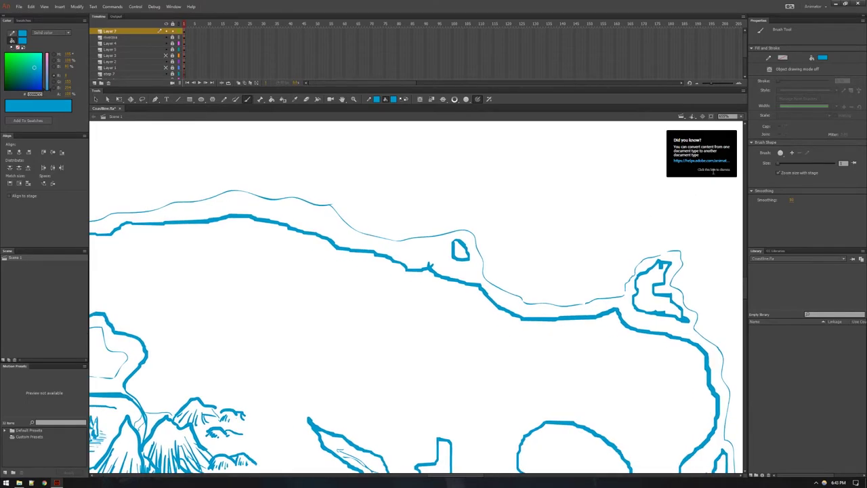
click(713, 171)
Step: Examine the central mountain range, its rivers, the neighbouring lakes and the eastern bay coastline for missing detail
scroll(450, 264, down, 5)
scroll(451, 264, left, 7)
scroll(491, 288, down, 5)
scroll(590, 342, left, 7)
scroll(591, 342, right, 10)
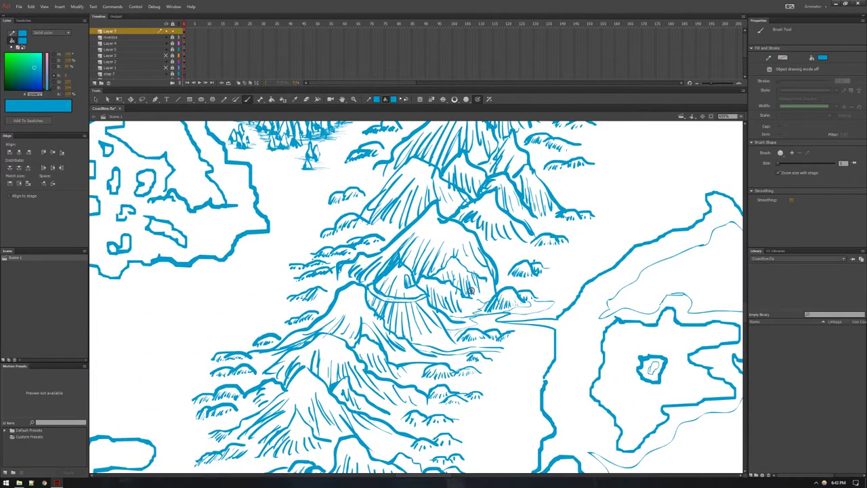
scroll(471, 291, right, 2)
scroll(447, 313, up, 4)
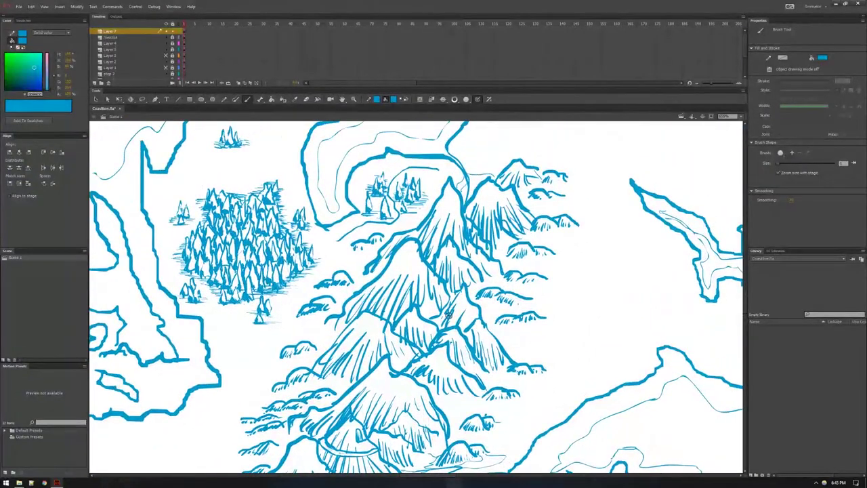
scroll(447, 316, up, 2)
scroll(447, 315, right, 2)
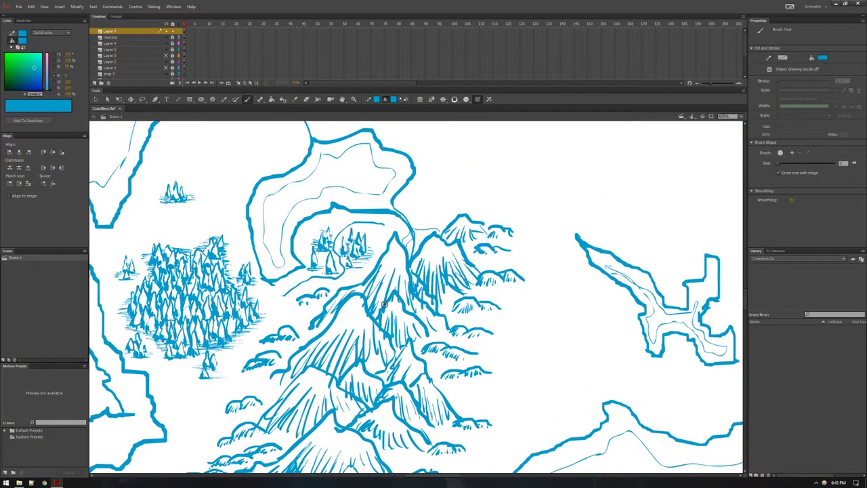
scroll(447, 305, down, 3)
scroll(447, 305, right, 3)
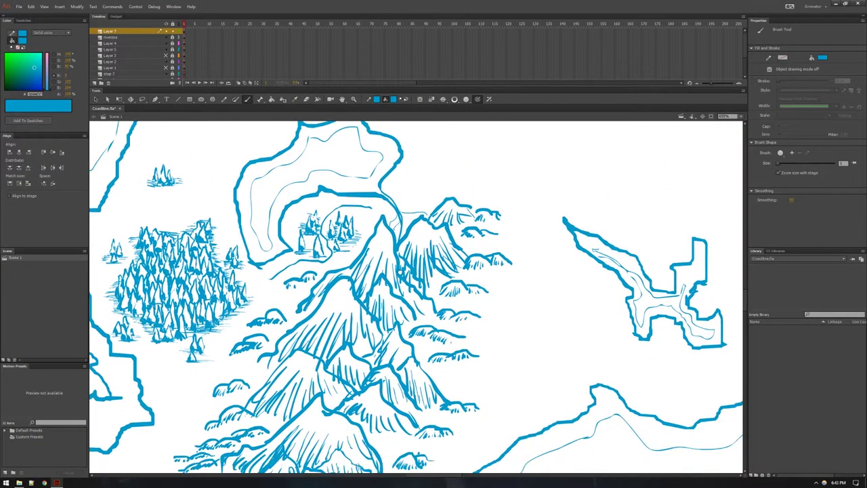
drag(439, 235, 276, 373)
drag(402, 312, 397, 240)
drag(308, 329, 544, 378)
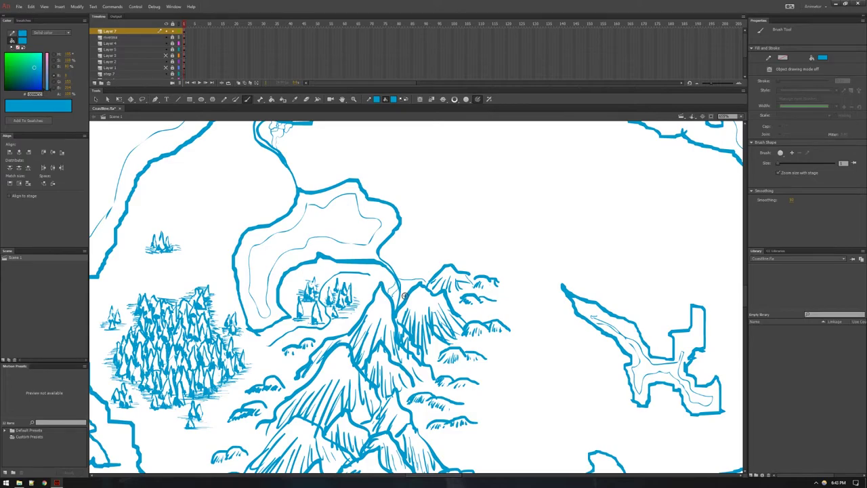
drag(406, 404, 406, 299)
drag(354, 338, 426, 260)
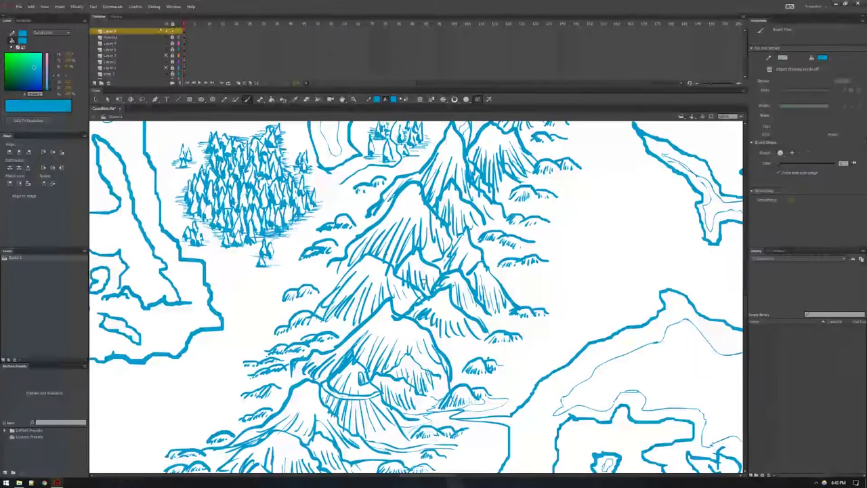
mouse_move(337, 304)
mouse_down()
mouse_move(373, 306)
mouse_move(378, 251)
mouse_up()
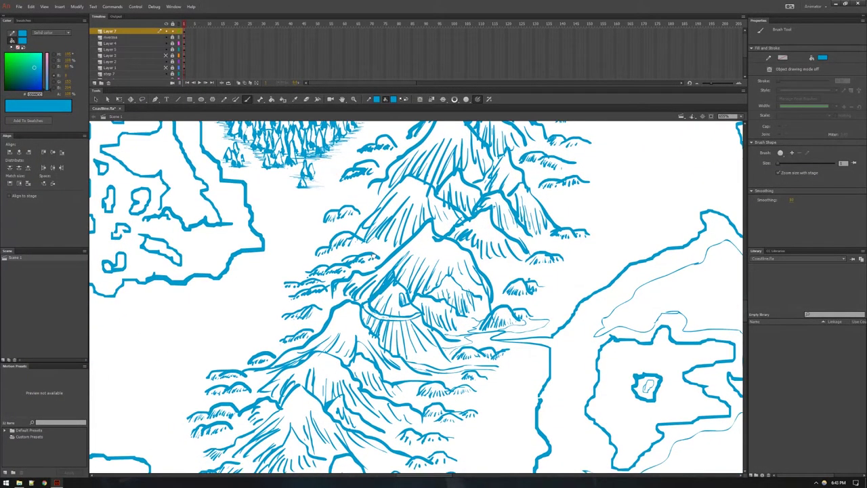
scroll(576, 287, up, 3)
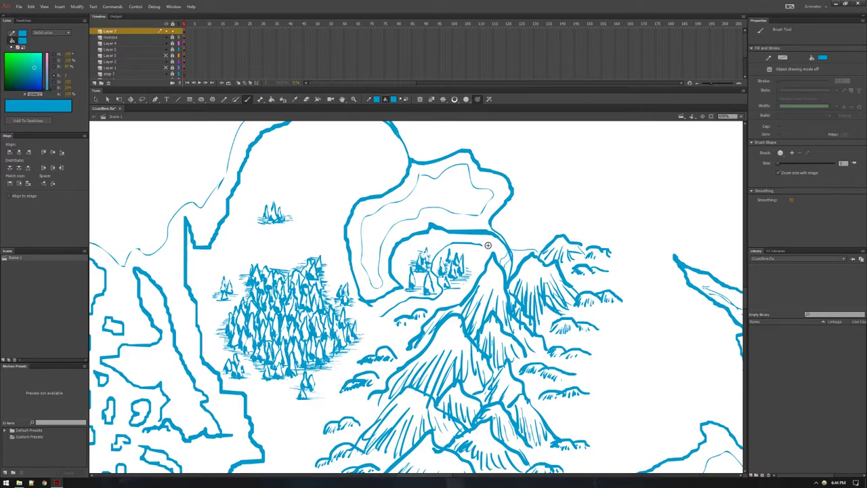
scroll(533, 314, down, 5)
drag(439, 260, 196, 304)
scroll(293, 294, right, 4)
scroll(333, 260, up, 3)
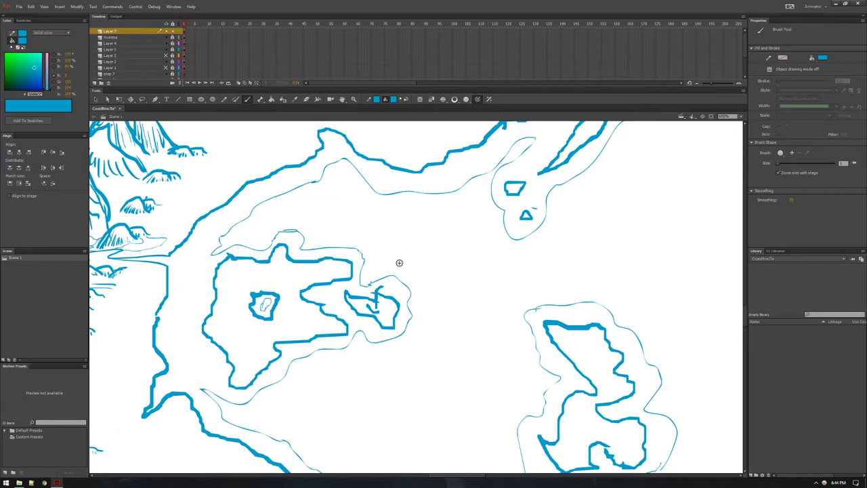
drag(228, 225, 397, 275)
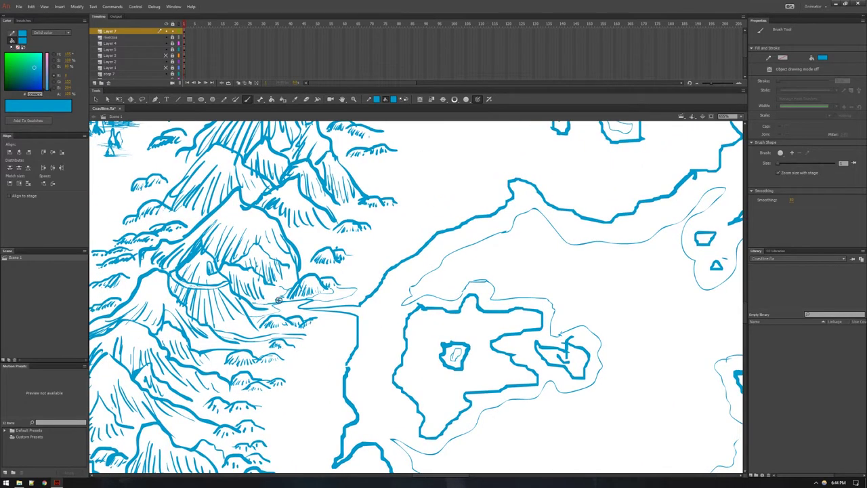
drag(288, 227, 385, 334)
drag(249, 227, 346, 341)
drag(466, 246, 371, 196)
drag(596, 196, 435, 191)
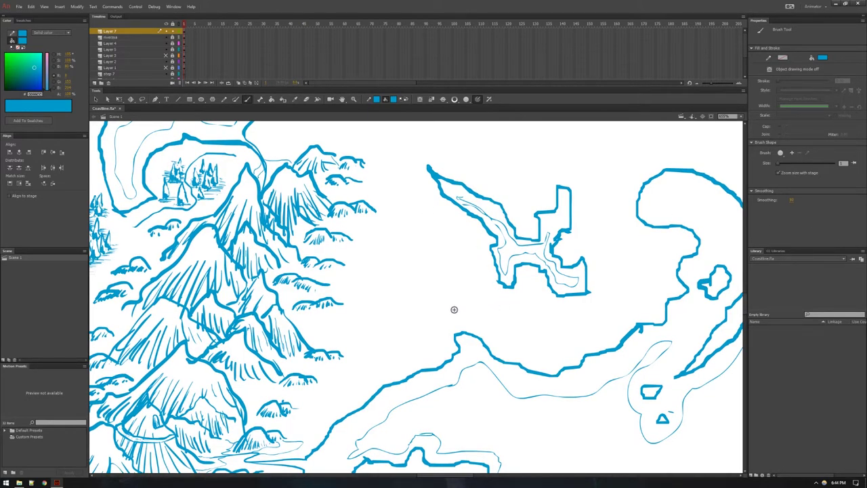
drag(454, 309, 412, 264)
mouse_move(505, 310)
mouse_down()
mouse_move(446, 220)
mouse_move(490, 305)
mouse_up()
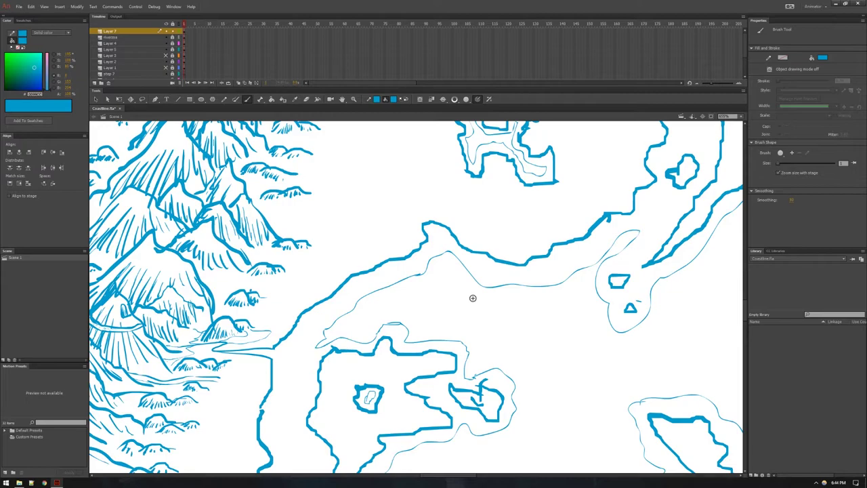
Step: Brush a second thin offset line outside the first, from the northeastern island down the east coast and around the two small islets
drag(526, 278, 361, 368)
scroll(585, 315, right, 6)
scroll(585, 316, up, 4)
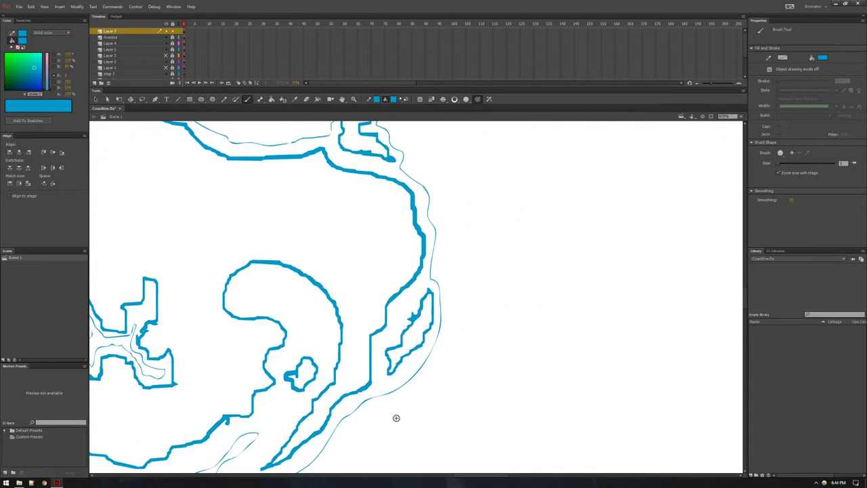
scroll(529, 310, up, 3)
scroll(529, 310, left, 1)
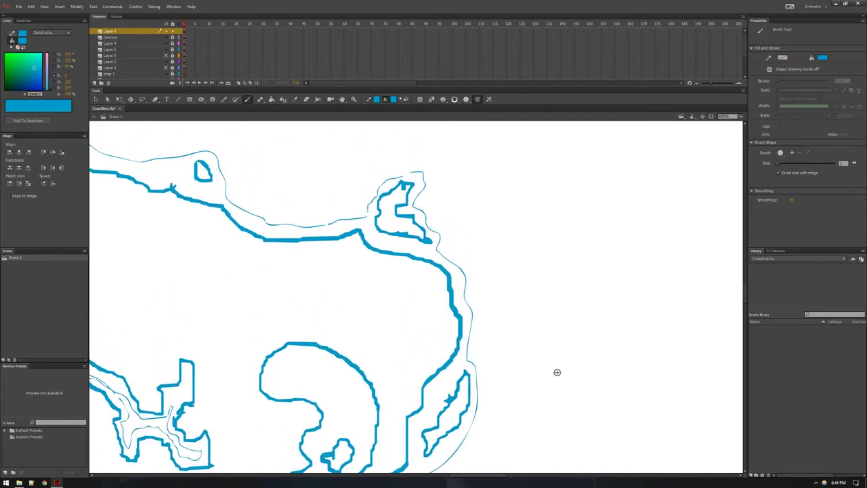
mouse_move(430, 158)
mouse_down()
mouse_move(482, 310)
mouse_move(476, 348)
mouse_move(497, 365)
mouse_up()
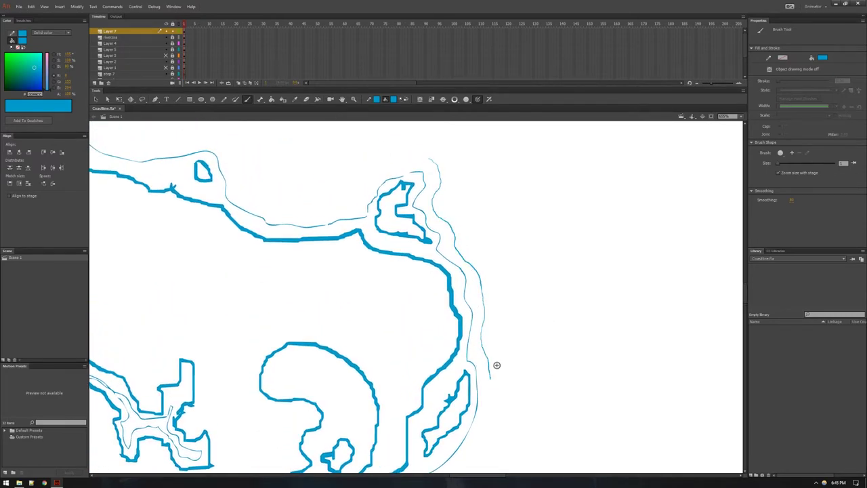
scroll(445, 196, down, 4)
scroll(437, 178, down, 4)
scroll(437, 177, right, 1)
mouse_move(437, 166)
mouse_down()
mouse_move(435, 223)
mouse_move(420, 261)
mouse_move(289, 364)
mouse_move(267, 399)
mouse_move(237, 423)
mouse_move(222, 413)
mouse_move(200, 358)
mouse_move(169, 377)
mouse_move(175, 391)
mouse_move(524, 309)
mouse_up()
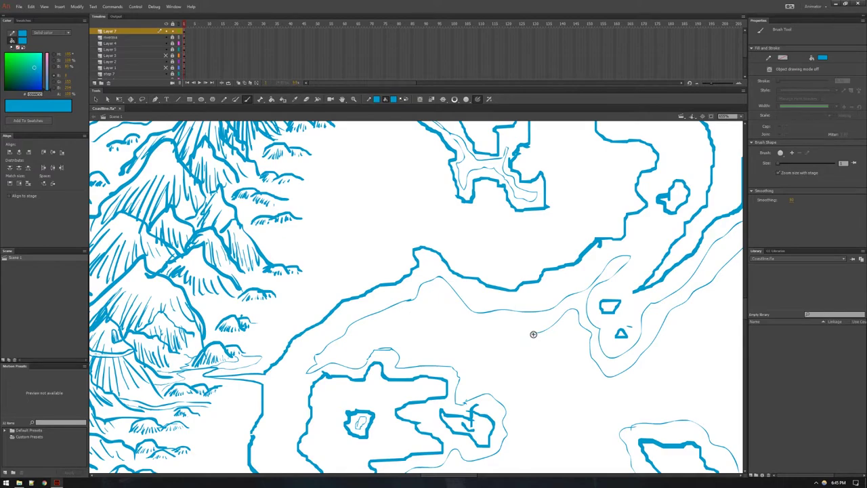
Step: Continue the second offset line around the bay, southern tip and western archipelago, then along the north coast to its starting point
mouse_move(531, 331)
mouse_down()
mouse_move(464, 315)
mouse_move(432, 294)
mouse_move(408, 291)
mouse_move(335, 331)
mouse_move(338, 340)
mouse_move(381, 329)
mouse_move(401, 344)
mouse_up()
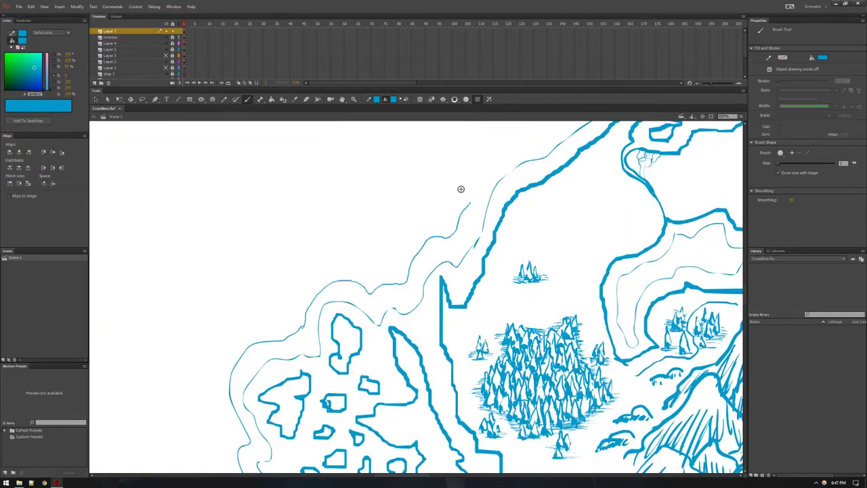
drag(546, 218, 399, 403)
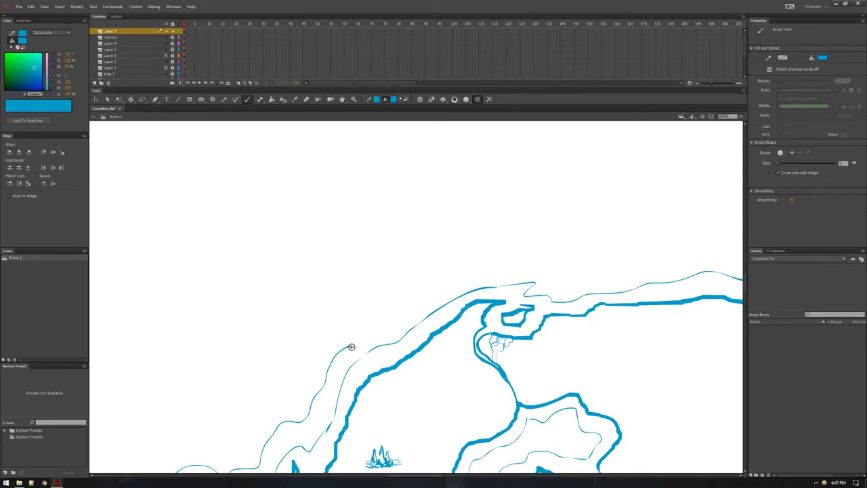
drag(342, 332, 418, 280)
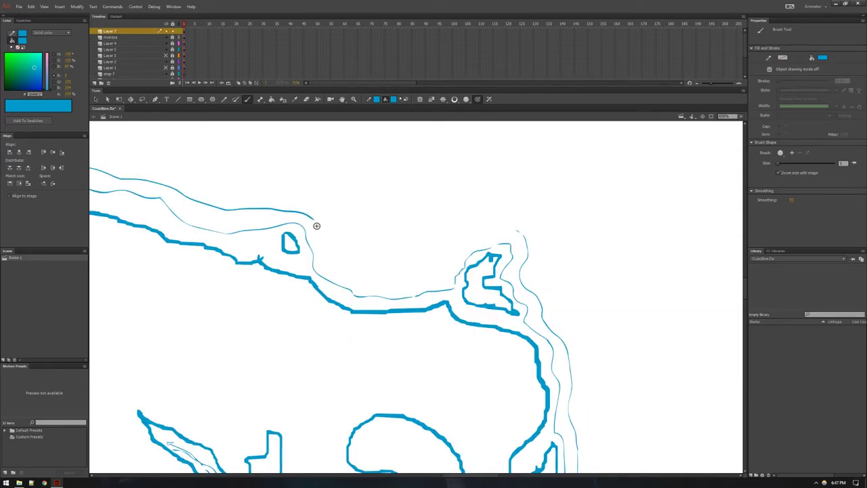
mouse_move(321, 213)
mouse_down()
mouse_move(339, 254)
mouse_move(378, 267)
mouse_move(471, 214)
mouse_move(501, 221)
mouse_move(519, 244)
mouse_up()
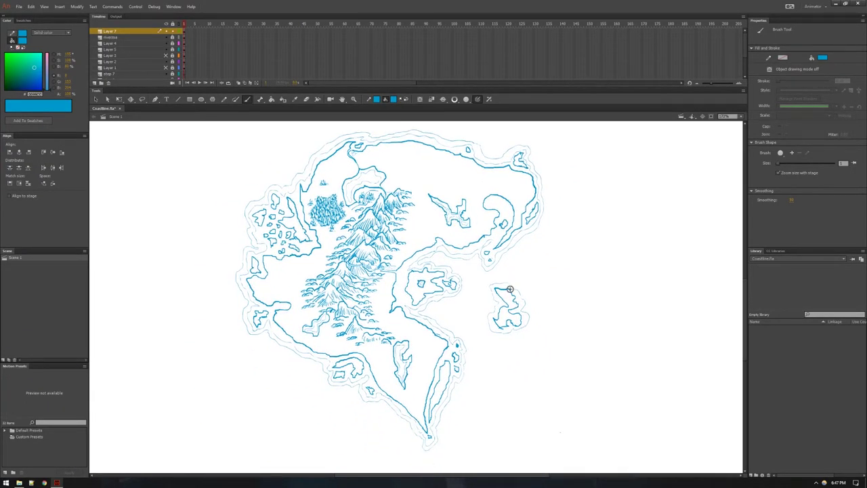
Step: Brush short thin wavy water lines inside the inner contour of the angular northeastern lake, starting in its northwestern arm
scroll(485, 395, up, 2)
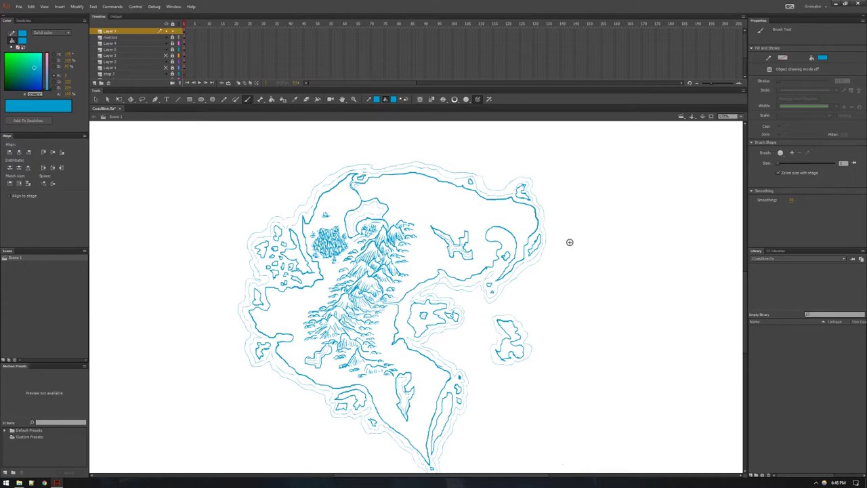
scroll(476, 332, up, 2)
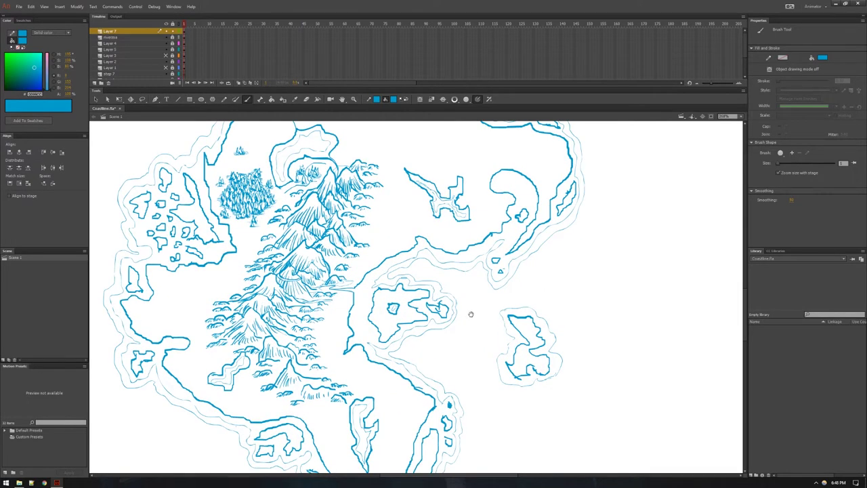
scroll(497, 354, down, 2)
scroll(510, 304, up, 5)
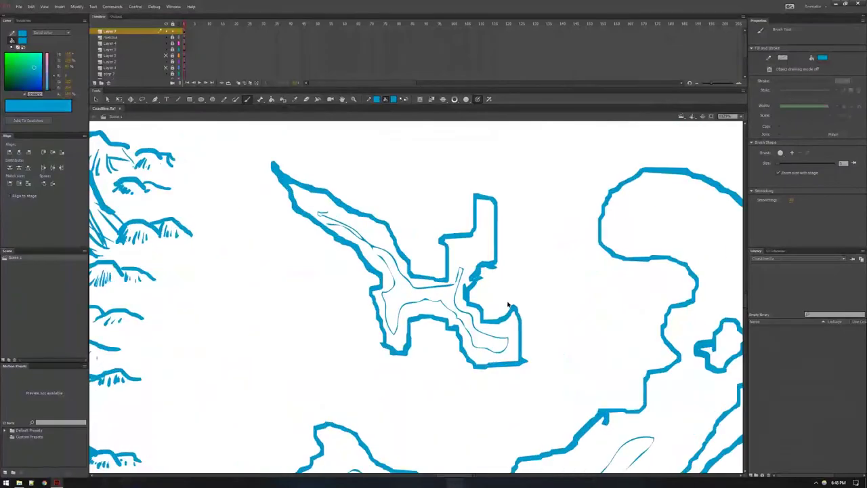
drag(325, 217, 334, 222)
drag(337, 220, 388, 254)
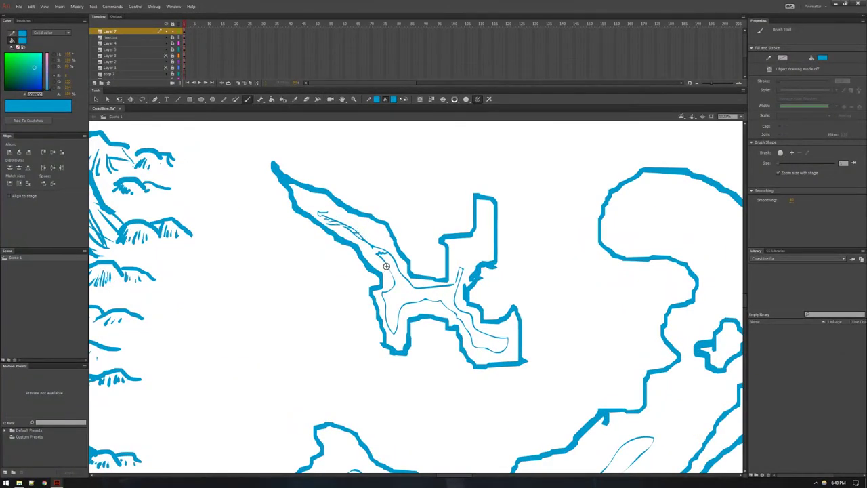
Step: Brush rows of thin wavy water lines across the inner contour of the curved northern lake beside the mountains
scroll(397, 266, down, 3)
drag(416, 315, 500, 198)
drag(364, 320, 466, 315)
scroll(466, 316, down, 1)
scroll(386, 321, up, 3)
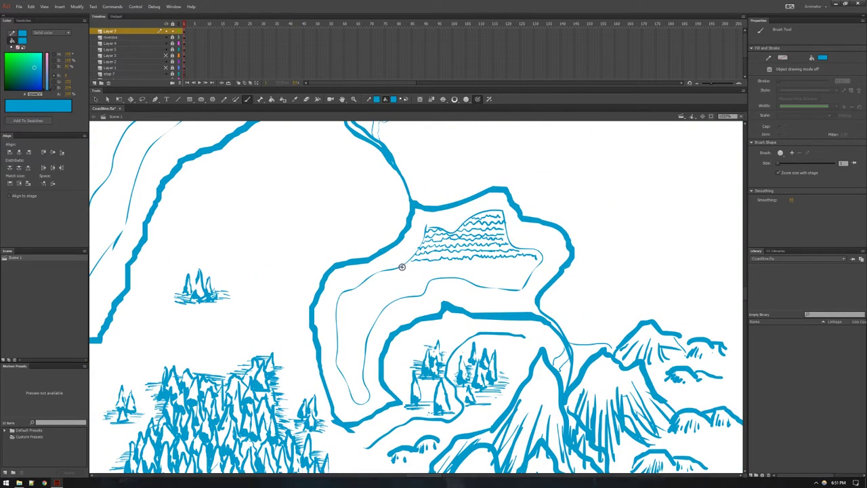
mouse_move(402, 267)
mouse_down()
mouse_move(435, 265)
mouse_move(428, 245)
mouse_move(446, 244)
mouse_move(539, 257)
mouse_up()
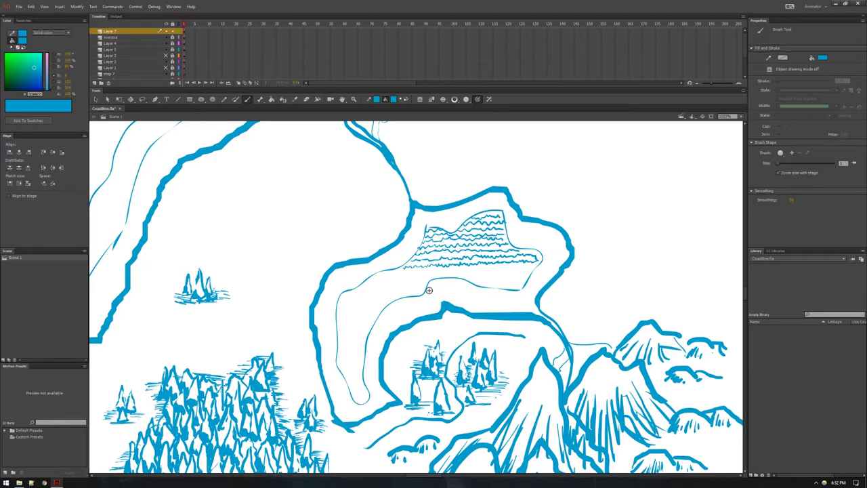
Step: Delete the lowest wavy water lines inside the northern lake
key(v)
click(488, 268)
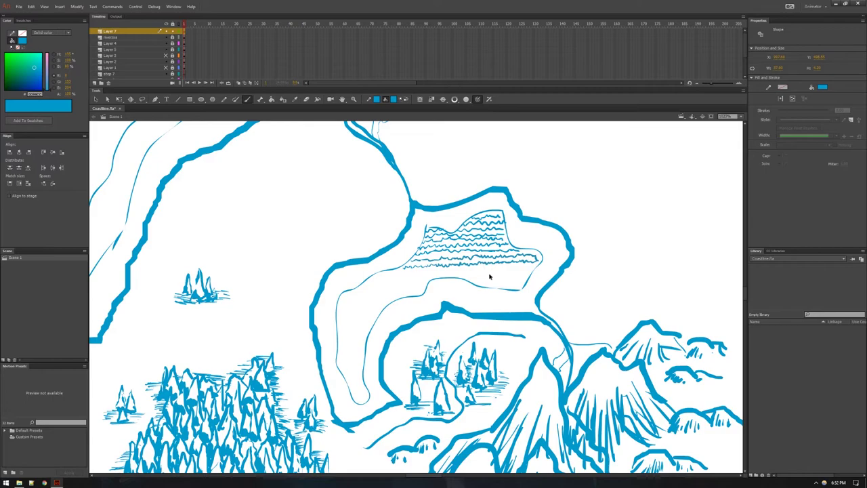
key(Delete)
key(b)
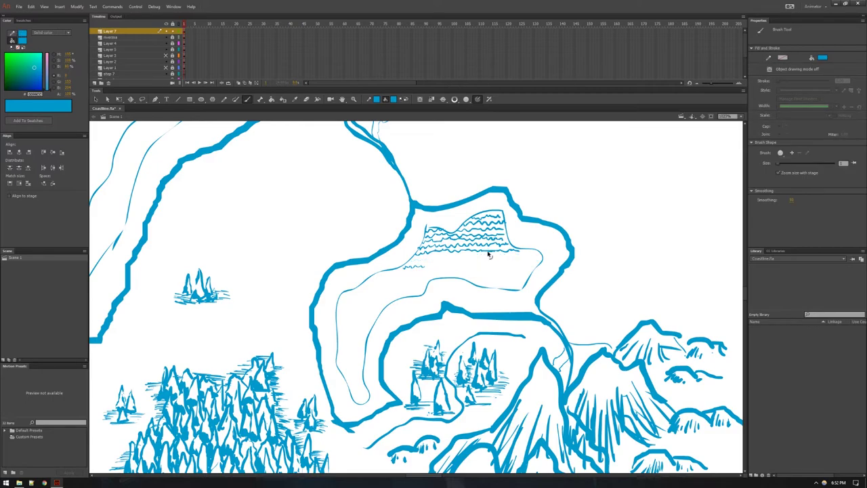
Step: Try deleting the next wavy water line higher up in the northern lake, and undo that deletion
key(v)
click(487, 251)
key(Delete)
key(b)
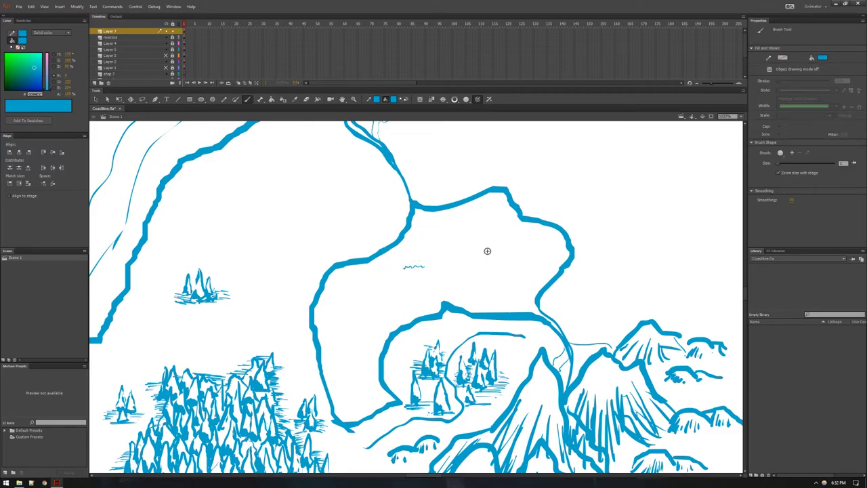
key(ctrl+z)
Step: Fill the band between the two offset lines along the northwest coast with black
scroll(420, 257, down, 2)
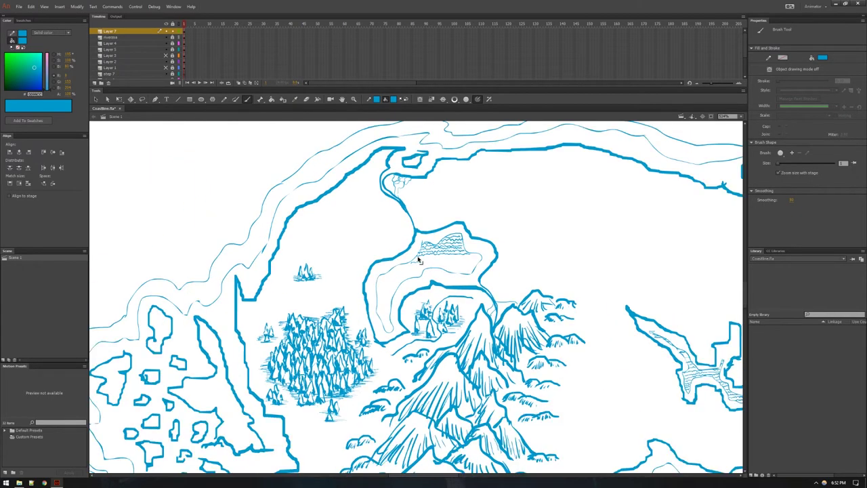
scroll(419, 259, down, 3)
scroll(407, 283, up, 2)
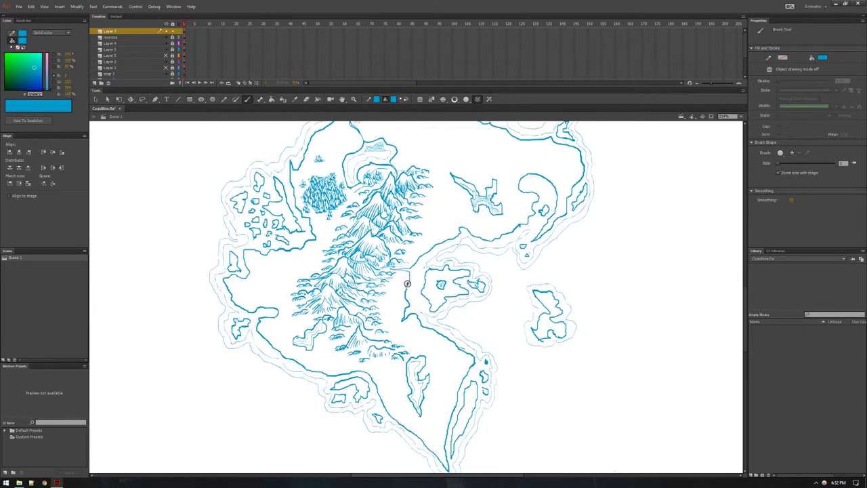
scroll(407, 283, down, 1)
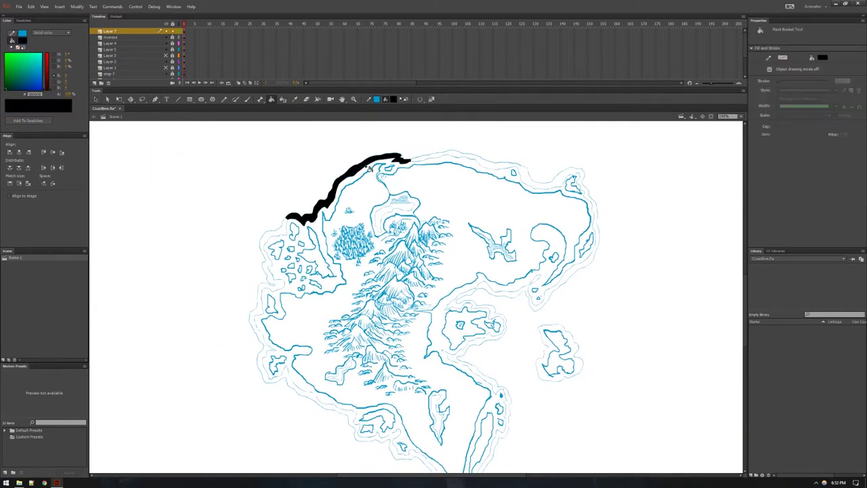
drag(420, 161, 453, 156)
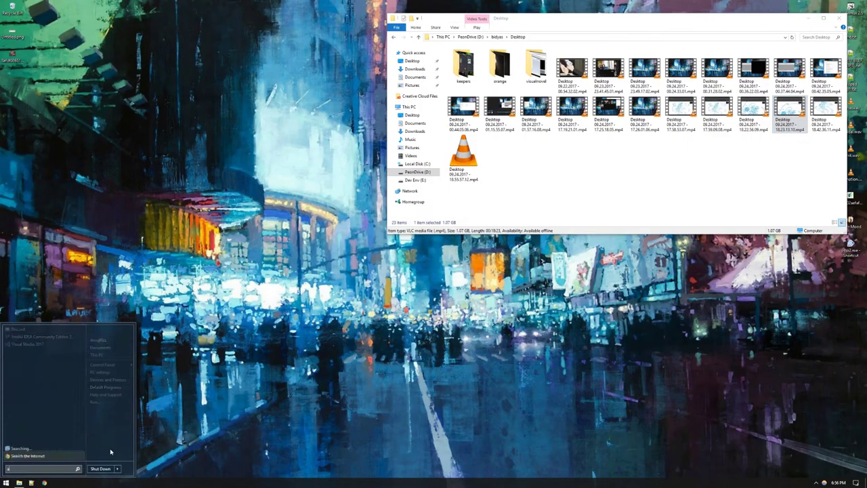
Step: Relaunch Adobe Animate with the recovered file RECOVER_Coastline.fla and bring the northeastern coast into view
key(Return)
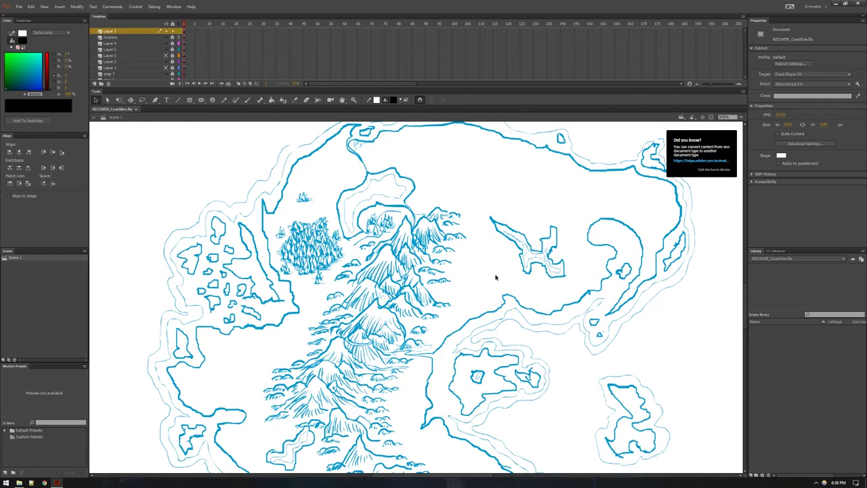
scroll(499, 275, up, 3)
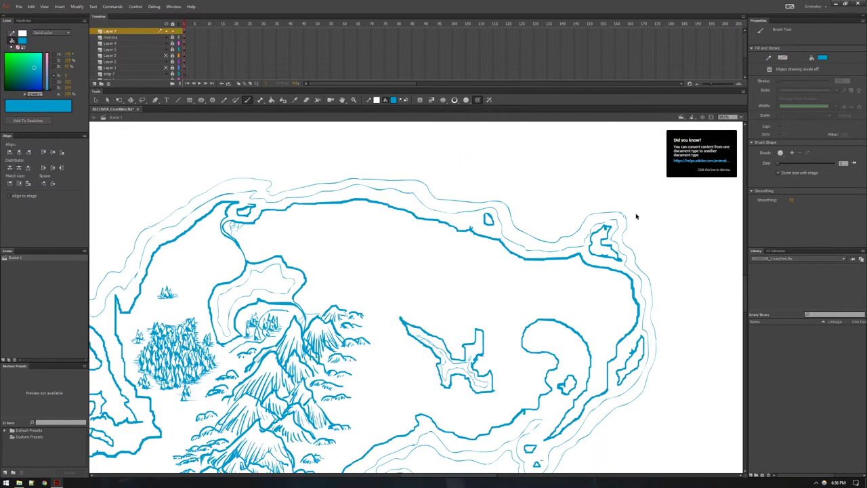
scroll(635, 214, down, 2)
drag(635, 215, 510, 165)
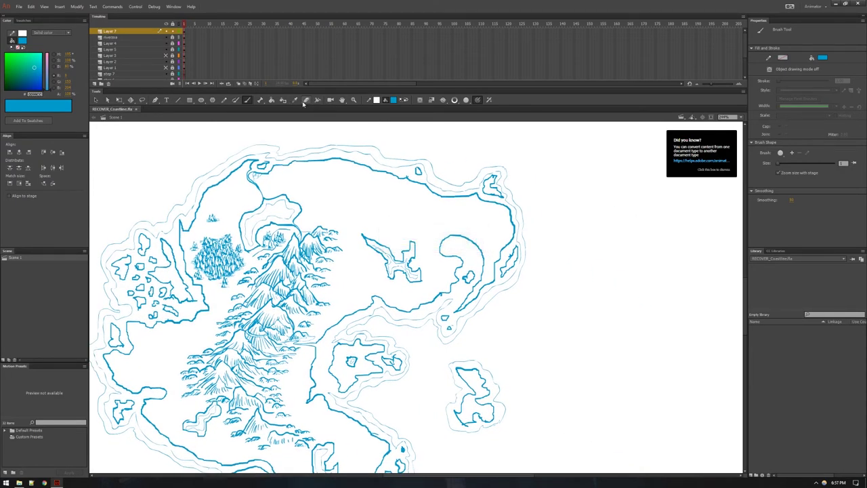
Step: Fill the band between the two offset lines with black using the Paint Bucket, around the northeastern island and down the east coast
click(272, 100)
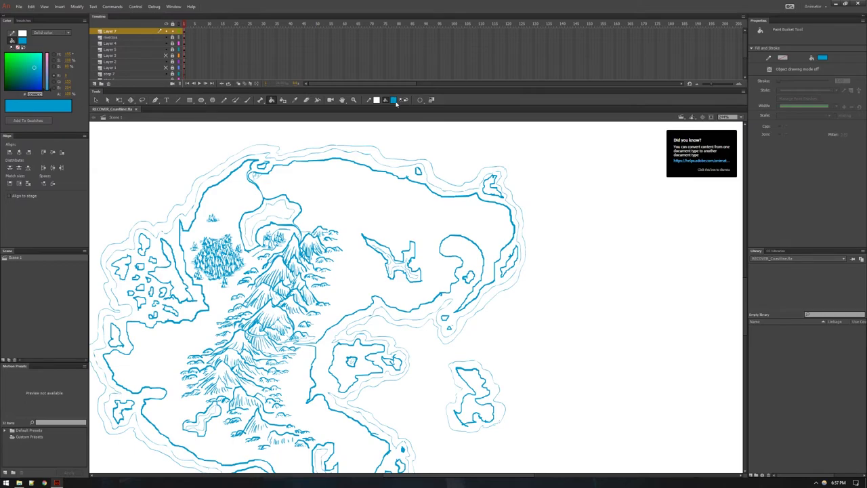
click(394, 99)
click(400, 120)
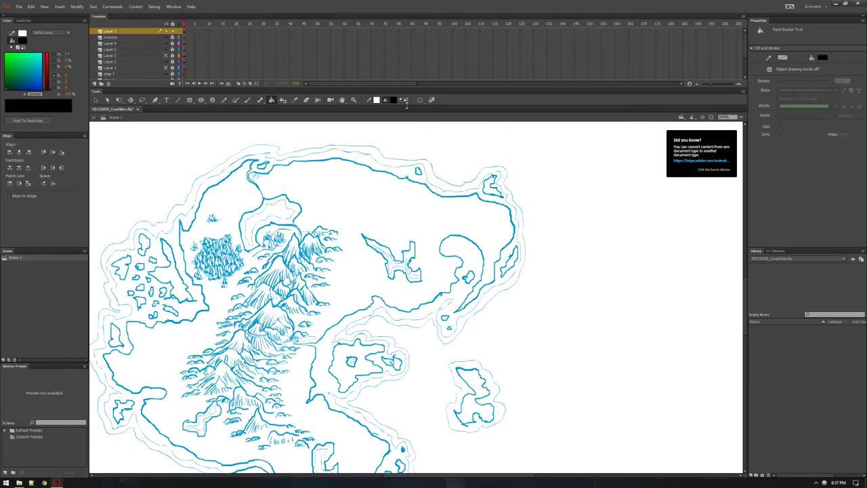
click(519, 210)
click(519, 223)
click(523, 249)
click(525, 261)
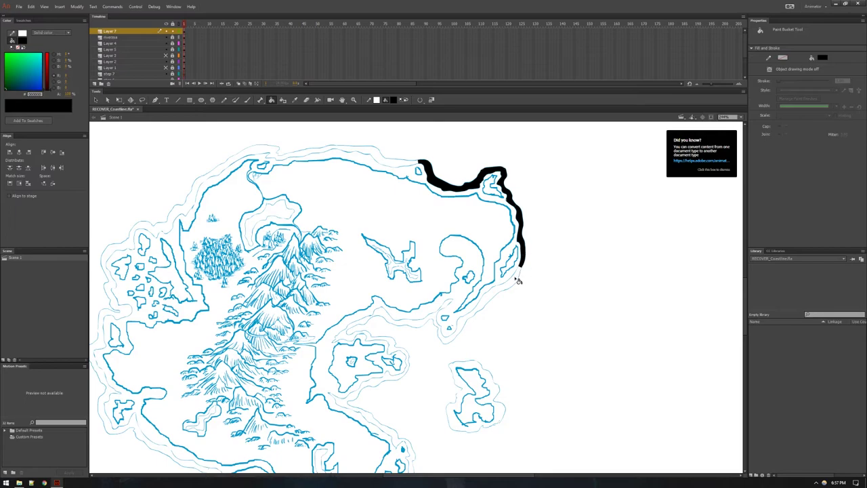
click(517, 280)
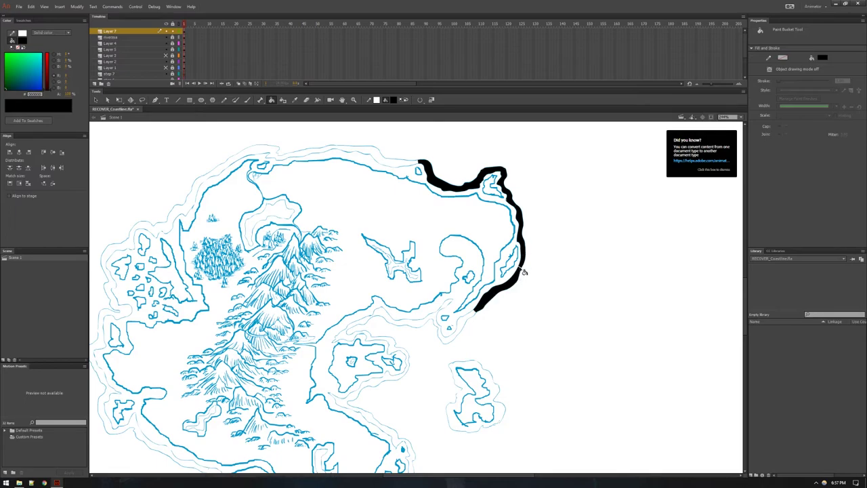
Step: Fill the offset band with black around the two small islets and along the northern shore of the eastern bay
scroll(522, 273, up, 2)
click(353, 420)
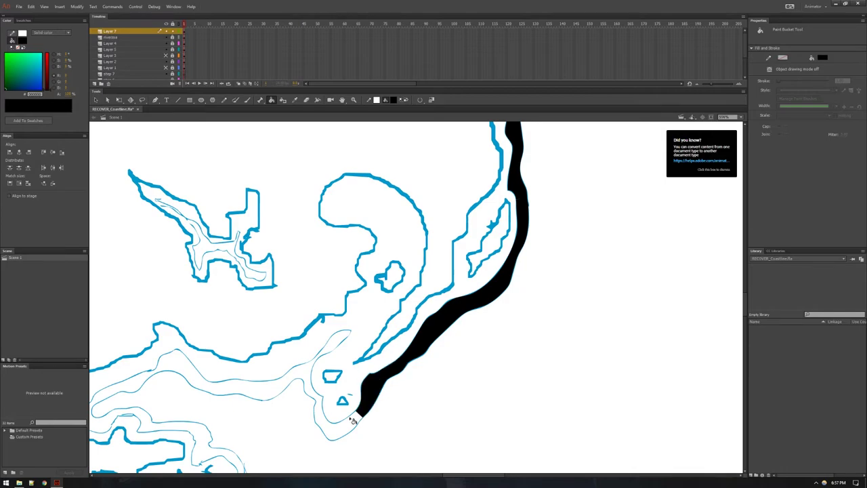
click(353, 420)
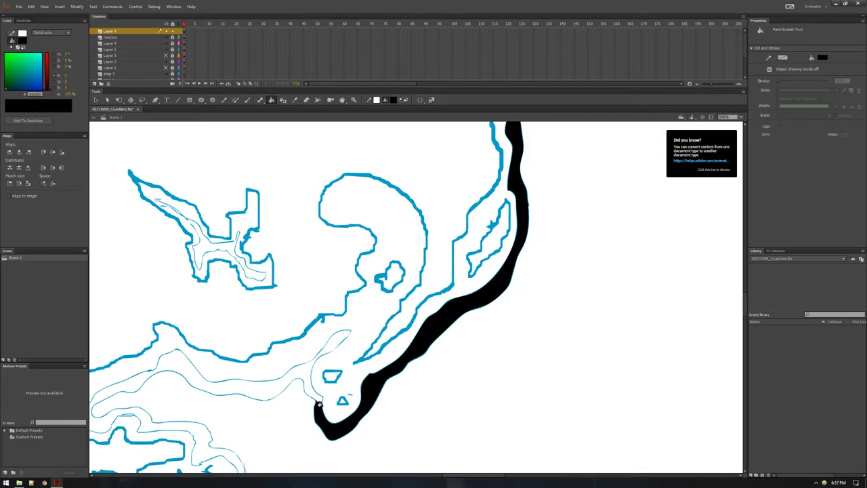
click(313, 398)
scroll(314, 399, up, 1)
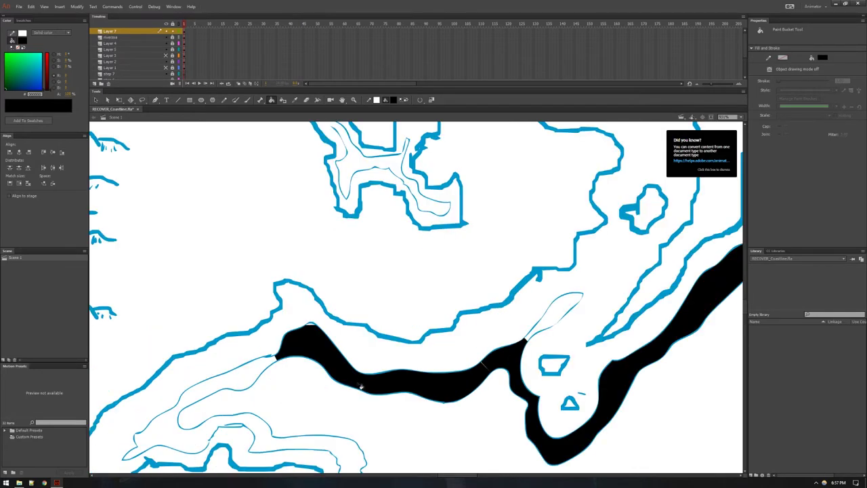
Step: Fill the offset band with black at the bay's western end and along the north side of the large bay island
click(256, 371)
drag(304, 364, 522, 313)
click(383, 373)
click(346, 402)
click(431, 382)
click(446, 372)
click(471, 374)
click(519, 392)
click(580, 416)
click(539, 396)
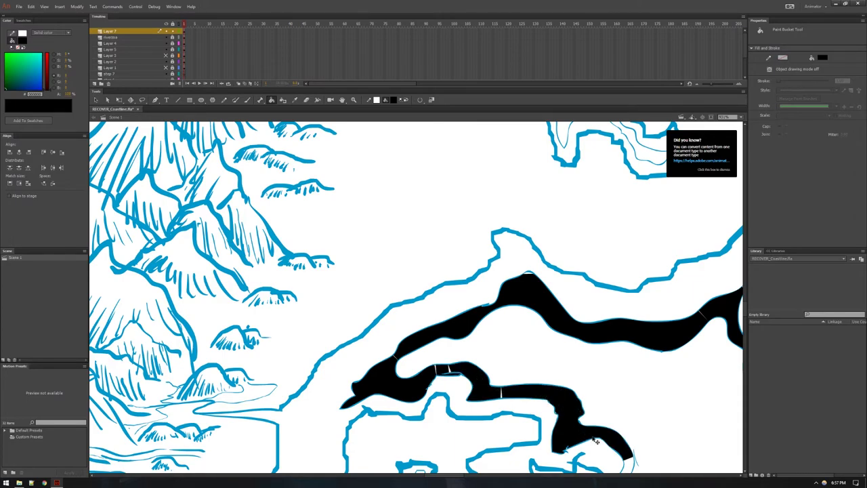
Step: Fill the offset band with black around the bay island's east end, its south side and the mainland coast southeast of it
scroll(600, 435, down, 2)
mouse_move(600, 430)
mouse_down()
mouse_move(463, 278)
mouse_move(459, 306)
mouse_move(422, 325)
mouse_move(446, 318)
mouse_move(403, 324)
mouse_move(334, 363)
mouse_up()
click(304, 382)
click(359, 415)
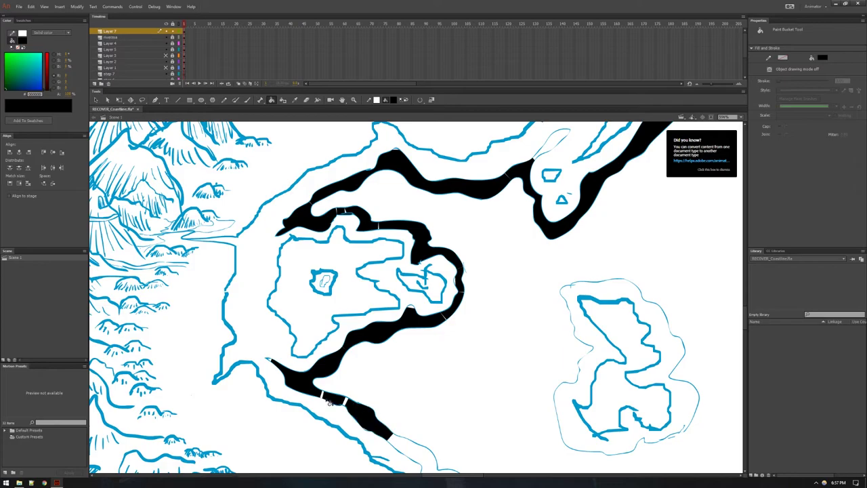
click(347, 401)
click(409, 450)
Step: Fill the offset band with black around the chain of small islets off the southeast coast
scroll(394, 283, down, 3)
click(469, 386)
click(459, 374)
click(467, 431)
scroll(472, 407, down, 4)
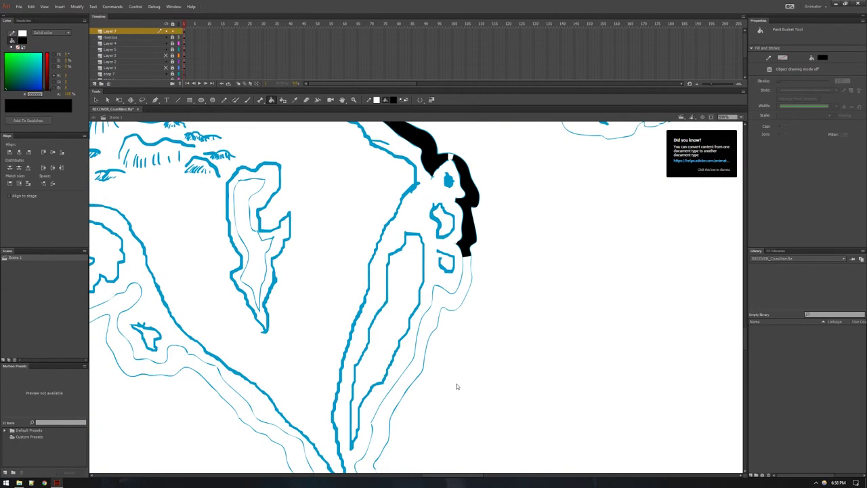
Step: Fill the offset band with black down the southeast coast, around the southern tip and up the adjoining southwest shore
mouse_move(420, 354)
mouse_down()
mouse_move(470, 252)
mouse_move(371, 467)
mouse_up()
scroll(371, 467, down, 1)
click(373, 404)
click(354, 427)
click(329, 394)
click(335, 406)
click(368, 373)
click(315, 378)
click(251, 309)
click(255, 316)
Step: Fill the offset band with black around the small southwestern islet and beneath the neighbouring hooked island
drag(169, 250, 362, 334)
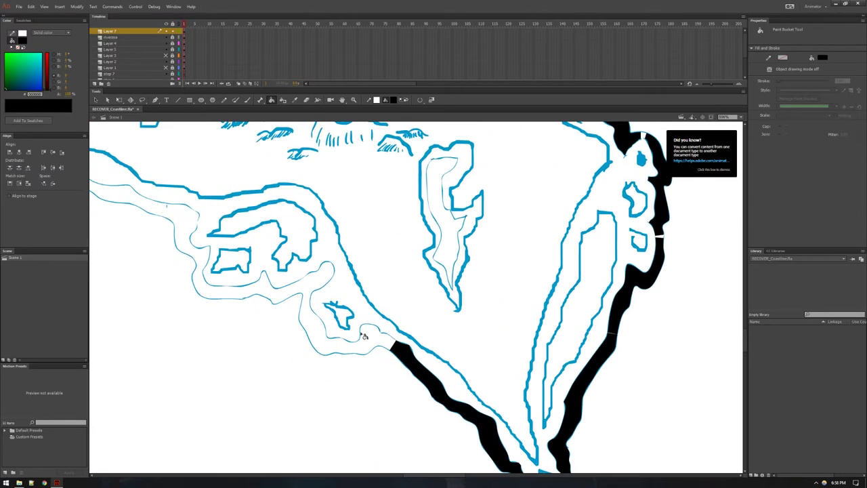
click(369, 339)
click(332, 345)
click(313, 282)
click(309, 299)
click(356, 350)
click(275, 288)
click(240, 292)
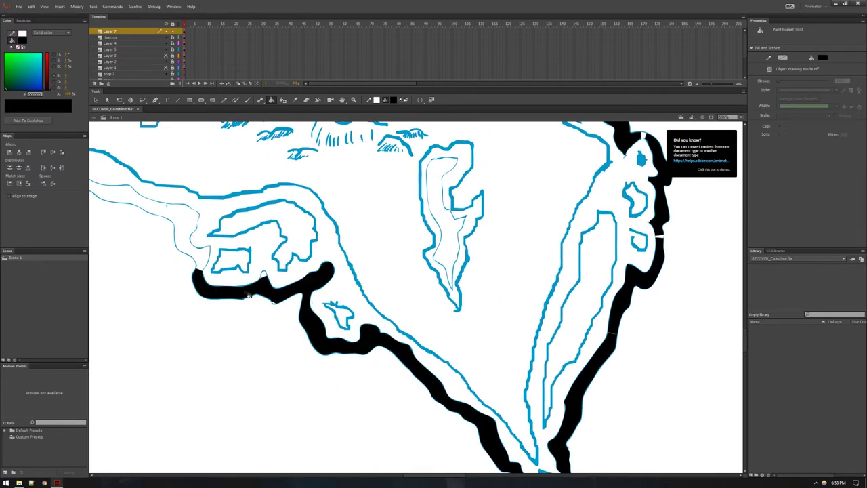
Step: Fill the offset band with black west of the hooked island and onward along the southwest coast
drag(159, 259, 303, 329)
click(346, 331)
click(327, 298)
click(337, 323)
click(298, 278)
click(275, 269)
click(285, 273)
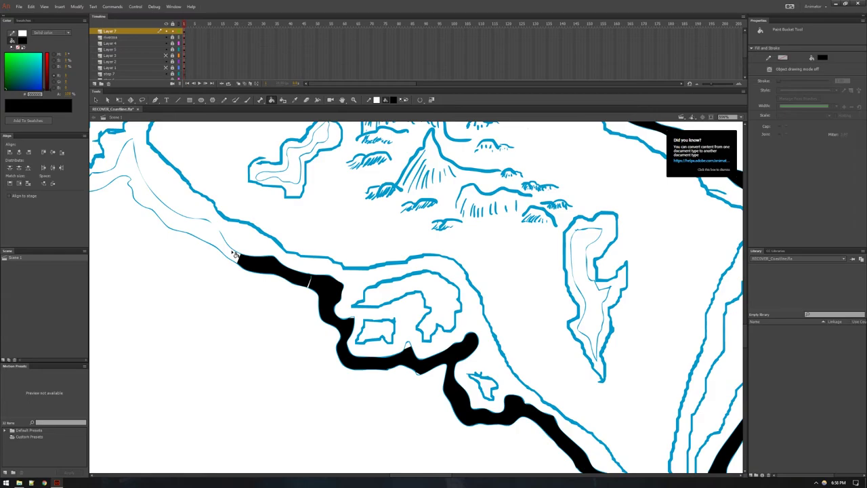
click(231, 250)
Step: Fill the offset band with black up the west coast to the southern edge of the western archipelago
drag(135, 157, 368, 344)
click(365, 346)
click(280, 311)
click(294, 239)
drag(281, 169, 339, 289)
click(325, 267)
click(355, 186)
Step: Fill the offset band with black around the outer side of the western archipelago and toward the northwest coast
drag(379, 161, 380, 374)
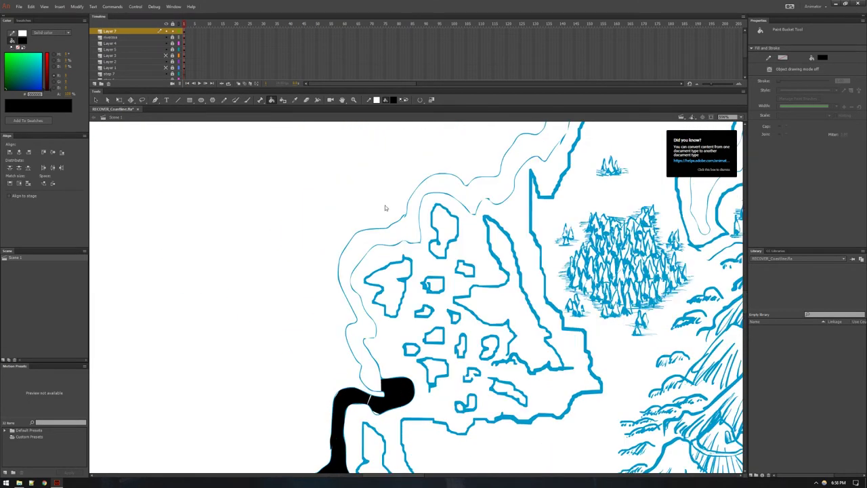
click(364, 352)
click(359, 244)
click(350, 294)
drag(512, 181, 396, 330)
click(437, 281)
click(556, 168)
Step: Fill the remaining offset band along the north coast with black to close the ring around the continent
drag(677, 161, 320, 267)
click(352, 263)
click(312, 269)
click(552, 272)
click(628, 283)
scroll(615, 315, down, 4)
drag(607, 358, 458, 243)
scroll(483, 327, down, 2)
drag(484, 348, 462, 300)
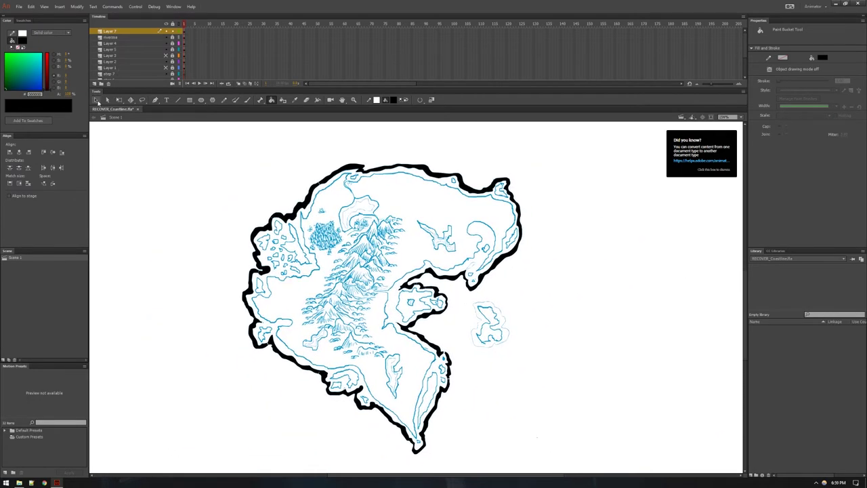
Step: Move the whole black coastal band onto a new layer, keeping its original position
click(95, 100)
click(316, 191)
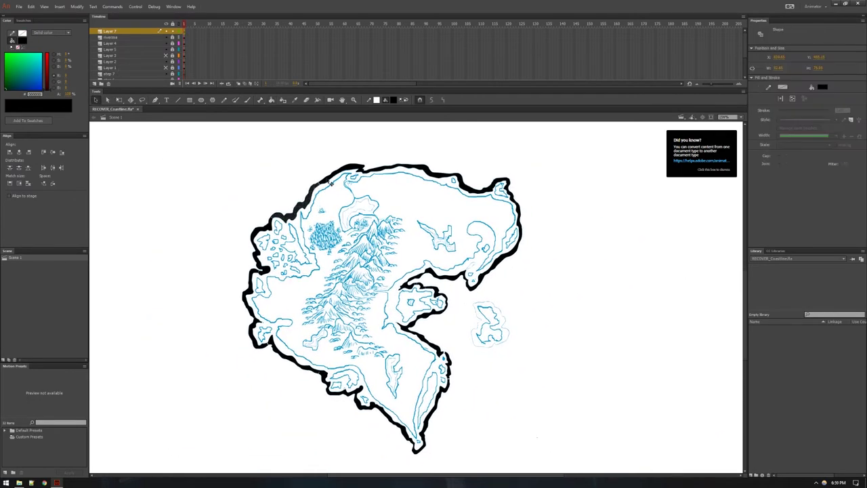
double_click(520, 209)
key(Delete)
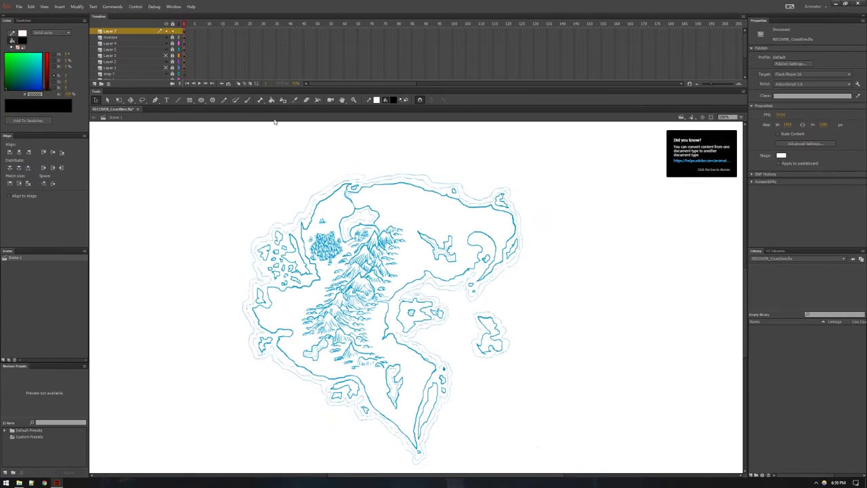
click(95, 84)
key(ctrl+shift+v)
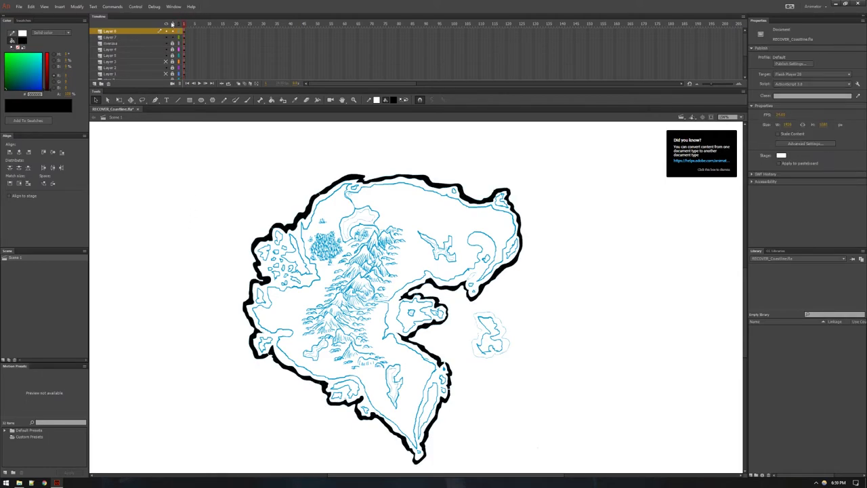
Step: Fill the land inside the coastal band and the inner contour of the angular northeastern lake with black using the Paint Bucket
click(270, 99)
click(397, 205)
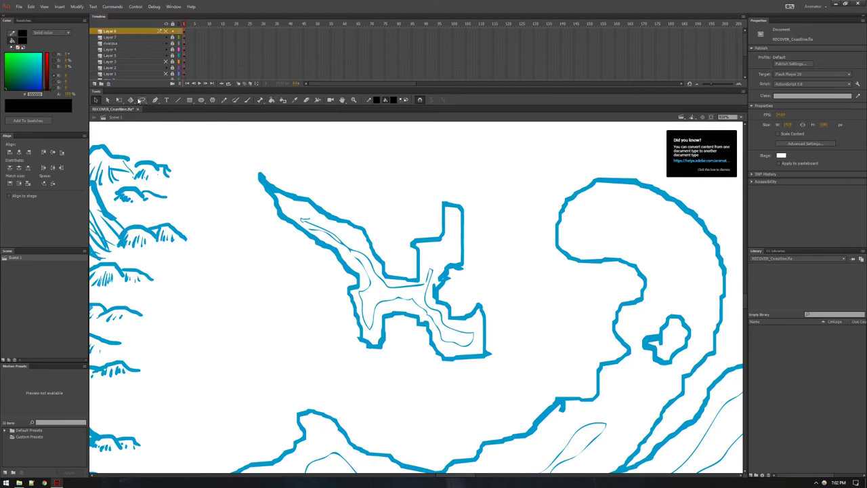
click(271, 100)
click(420, 100)
click(453, 108)
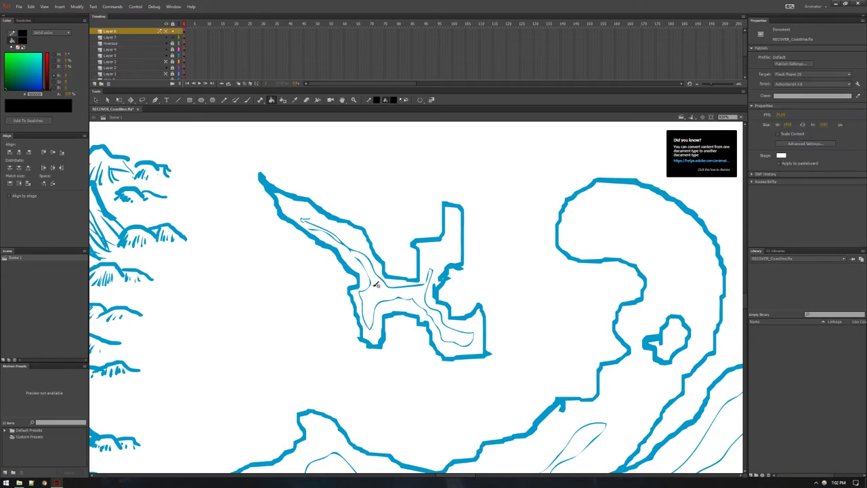
click(152, 38)
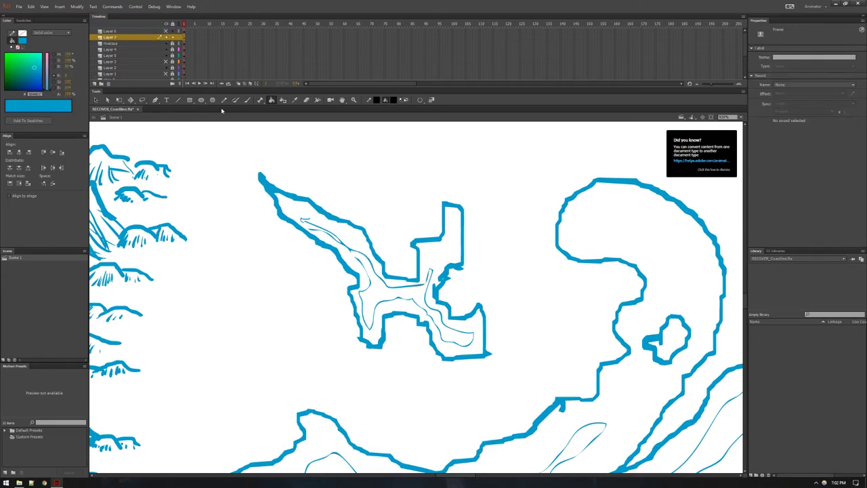
click(382, 298)
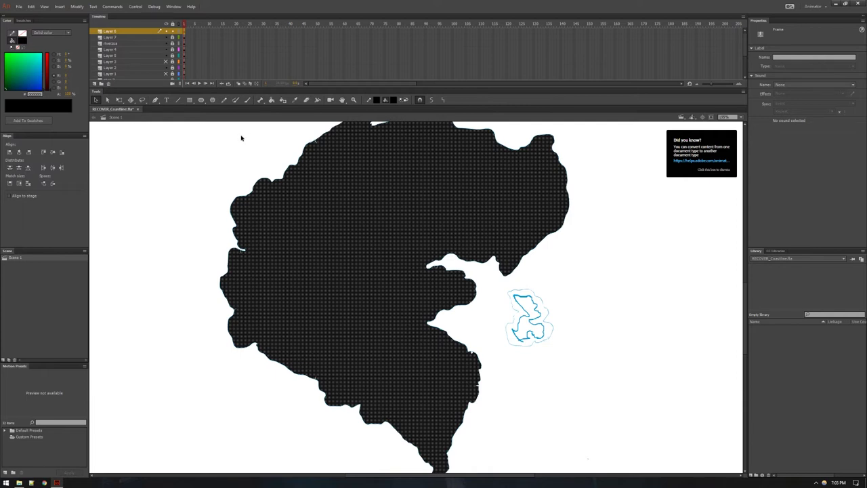
Step: Recolour the lake shapes inside the black continent fill to white
click(241, 138)
click(393, 103)
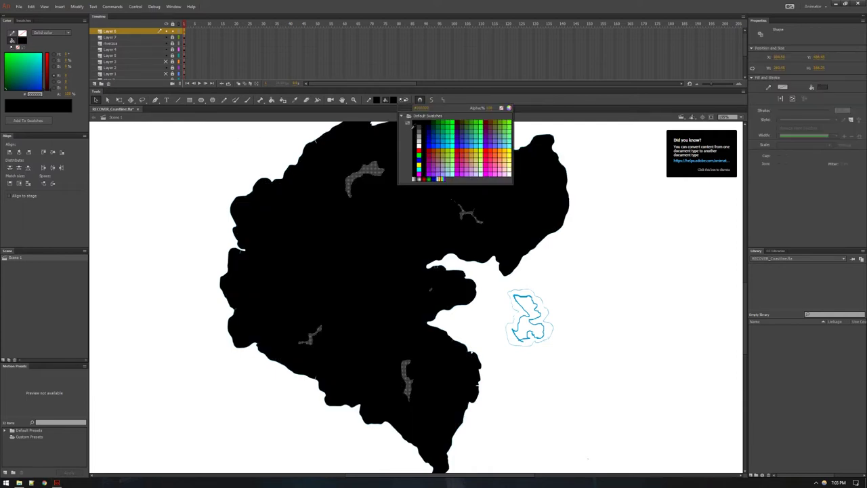
click(421, 150)
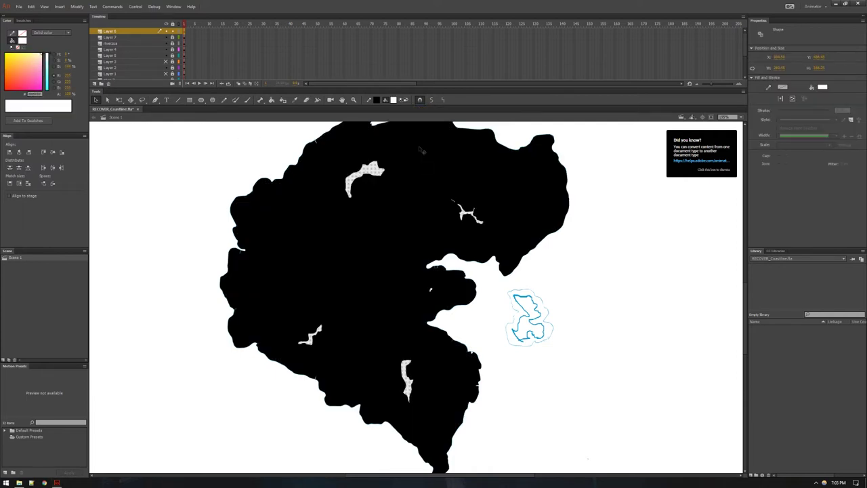
click(611, 210)
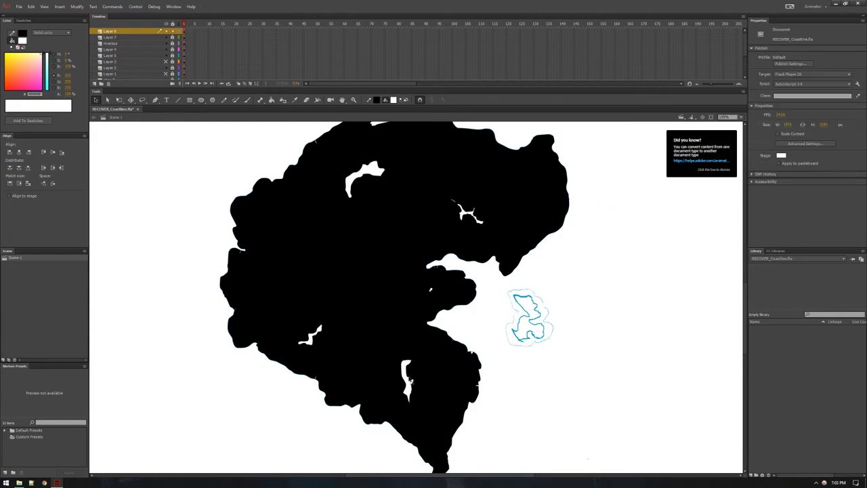
Step: Hide the black continent fill on Layer 6 and make Layer 7 the active layer
scroll(468, 217, up, 1)
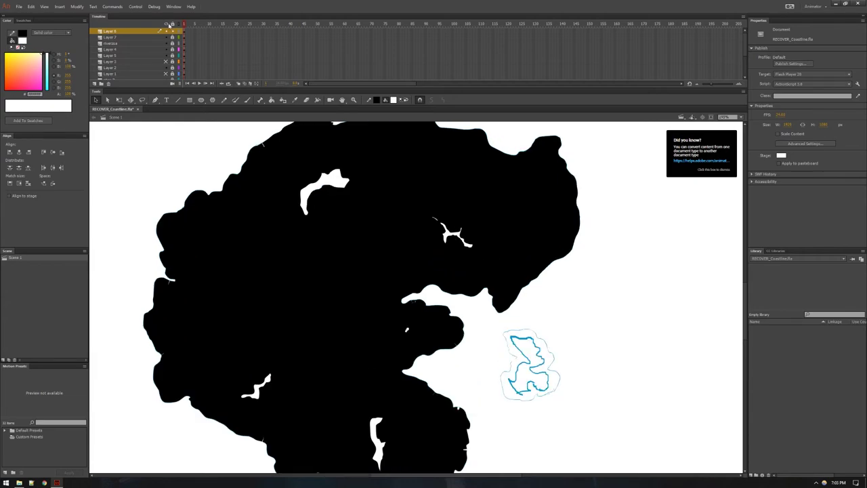
click(167, 32)
click(166, 33)
click(166, 32)
click(165, 33)
click(165, 33)
click(126, 39)
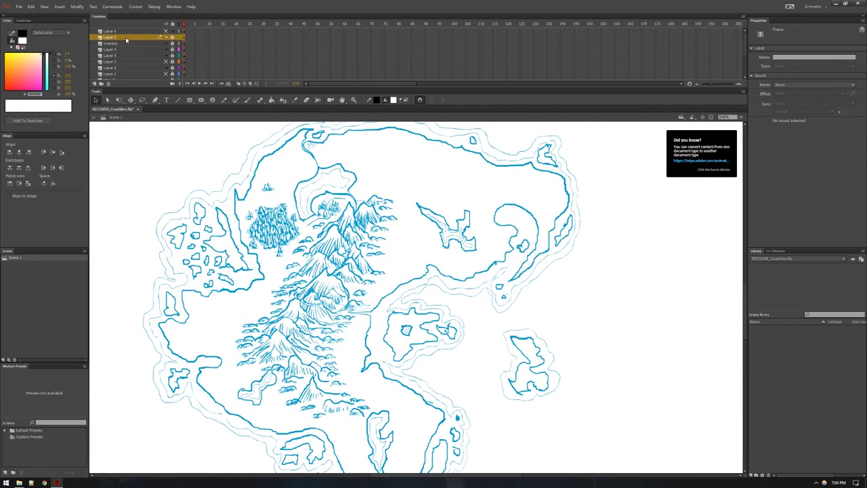
Step: Paint a thin blue horizontal line above the north coast on a new layer with the Brush tool
click(599, 269)
scroll(601, 271, down, 1)
drag(600, 272, 583, 357)
scroll(360, 215, up, 1)
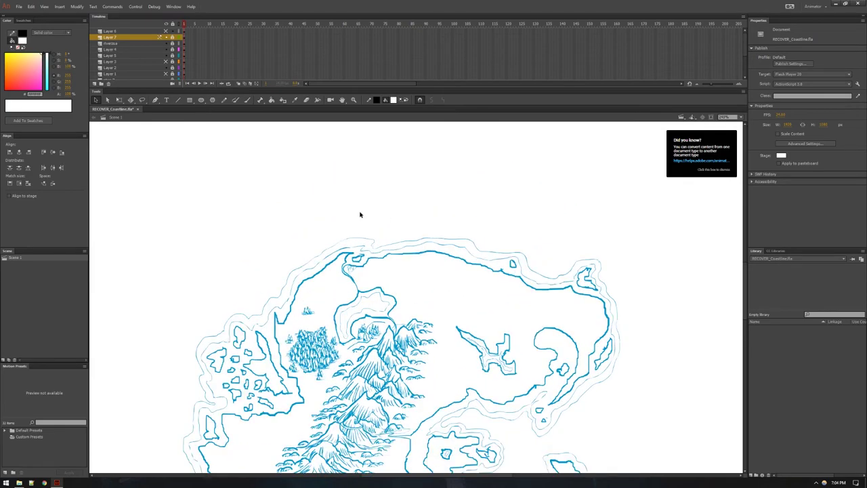
click(249, 101)
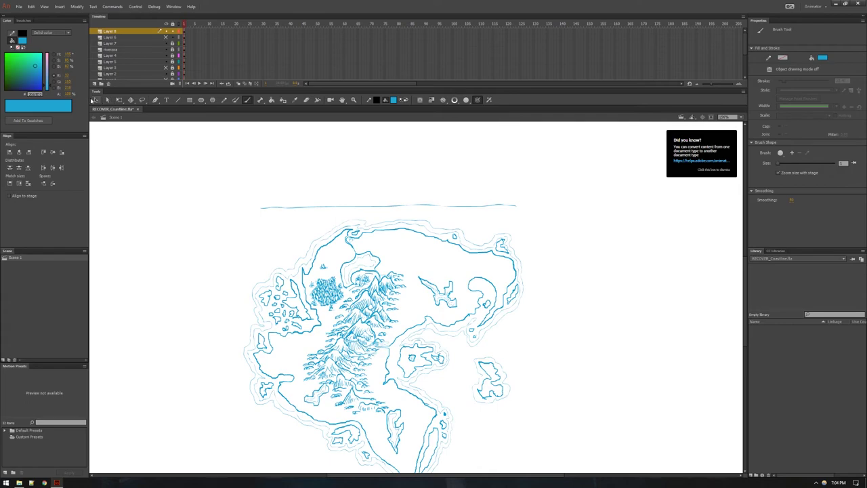
Step: Stretch the horizontal line symmetrically beyond both sides of the continent with Free Transform and move it down to the north coast
click(95, 100)
click(304, 211)
mouse_move(224, 163)
mouse_down()
mouse_move(587, 228)
mouse_move(590, 216)
mouse_up()
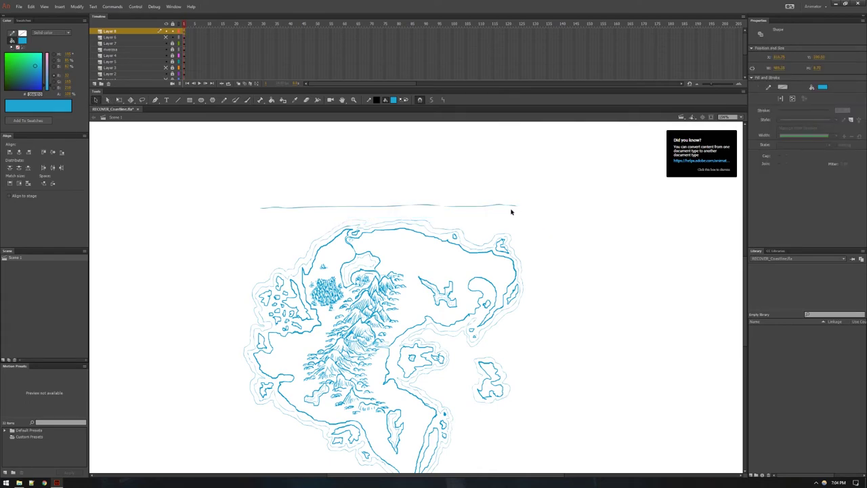
key(q)
mouse_move(516, 206)
mouse_down()
mouse_move(605, 207)
mouse_move(584, 213)
mouse_up()
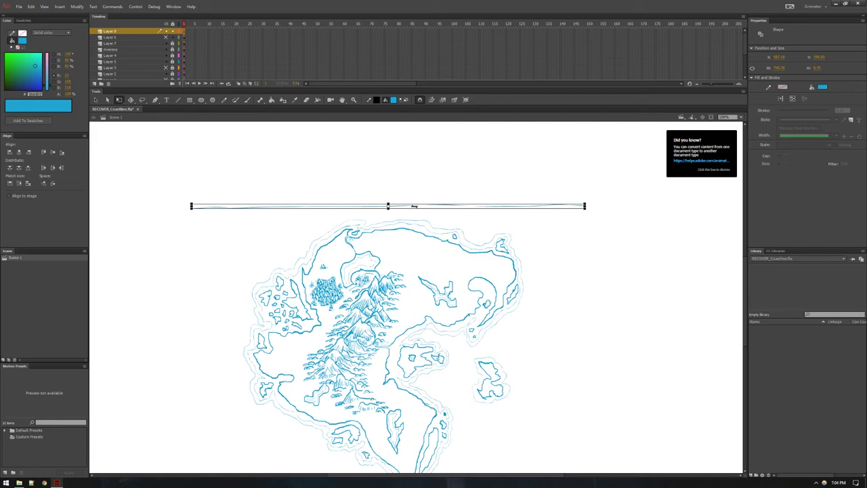
click(96, 100)
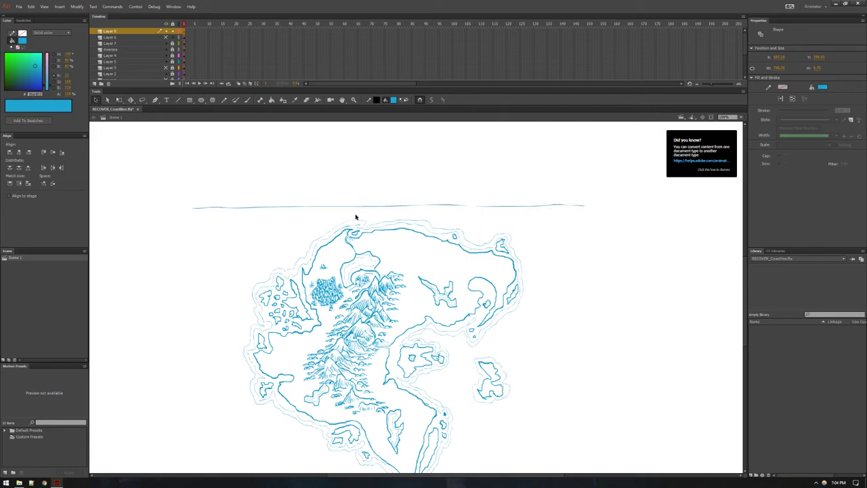
drag(391, 207, 391, 221)
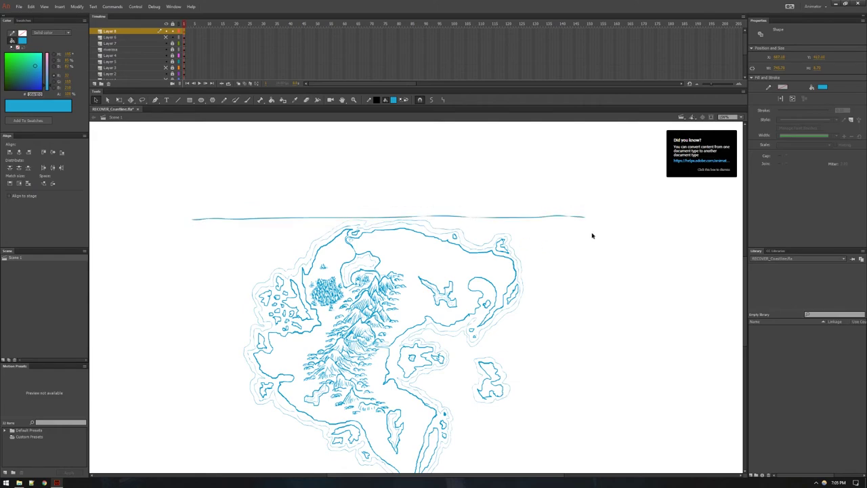
Step: Duplicate the horizontal line in place and offset the copies downward to start a closely spaced stack of hatch lines
scroll(592, 235, up, 2)
key(Down)
key(Down)
key(Down)
drag(548, 240, 670, 259)
click(155, 187)
key(ctrl+shift+v)
key(shift+Down)
key(Up)
key(Up)
key(Up)
key(Up)
Step: Extend the hatching southward by pasting copies of all the lines in place and shifting each set down
key(ctrl+a)
key(ctrl+shift+v)
key(shift+Down)
key(shift+Down)
click(348, 196)
key(ctrl+a)
key(ctrl+shift+v)
key(shift+Down)
key(shift+Down)
key(shift+Down)
key(shift+Down)
click(278, 208)
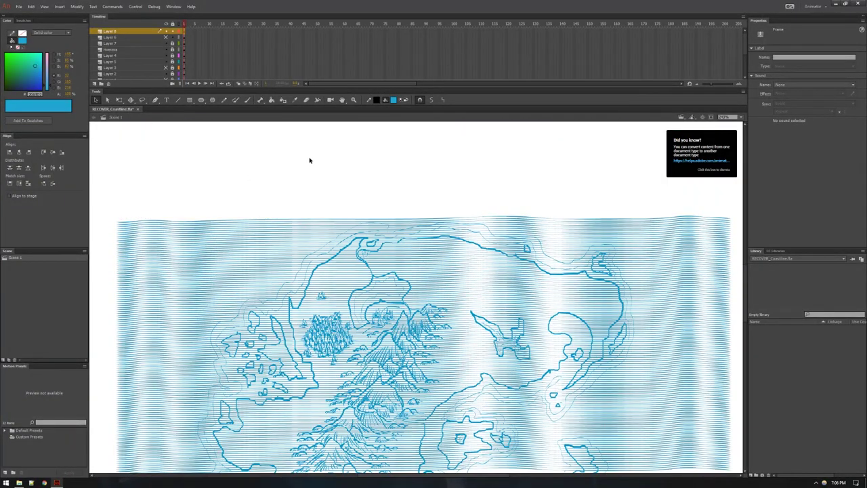
Step: Duplicate the entire hatch block in place and shift the copy down until the lines cover the continent to its southern tip
key(ctrl+a)
key(ctrl+shift+v)
key(shift+Down)
key(shift+Down)
scroll(403, 226, down, 5)
key(shift+Down)
key(shift+Down)
key(shift+Down)
key(shift+Down)
key(shift+Down)
key(shift+Down)
key(shift+Down)
key(shift+Down)
key(shift+Down)
key(shift+Down)
key(shift+Down)
key(shift+Down)
key(shift+Down)
key(shift+Down)
key(Up)
key(Up)
key(Up)
click(104, 248)
scroll(334, 382, down, 2)
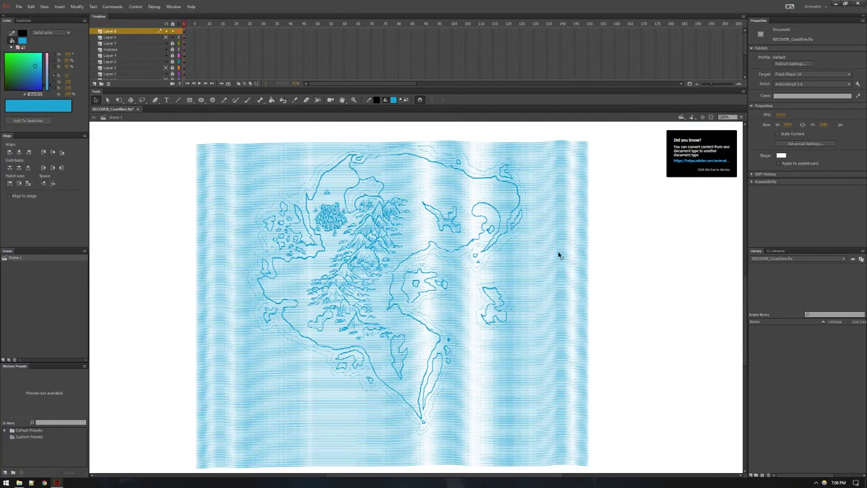
Step: Try to mask the hatch lines with the black continent shape on Layer 6
click(165, 38)
click(133, 38)
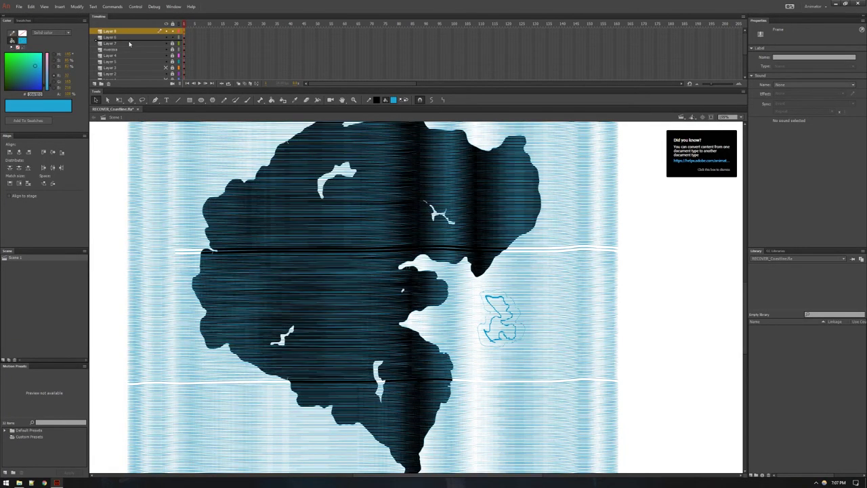
right_click(127, 33)
click(150, 134)
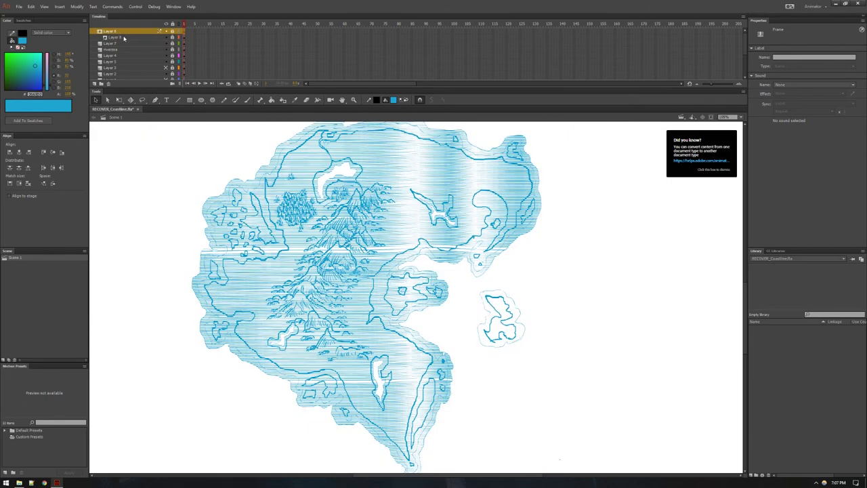
key(ctrl+z)
key(ctrl+z)
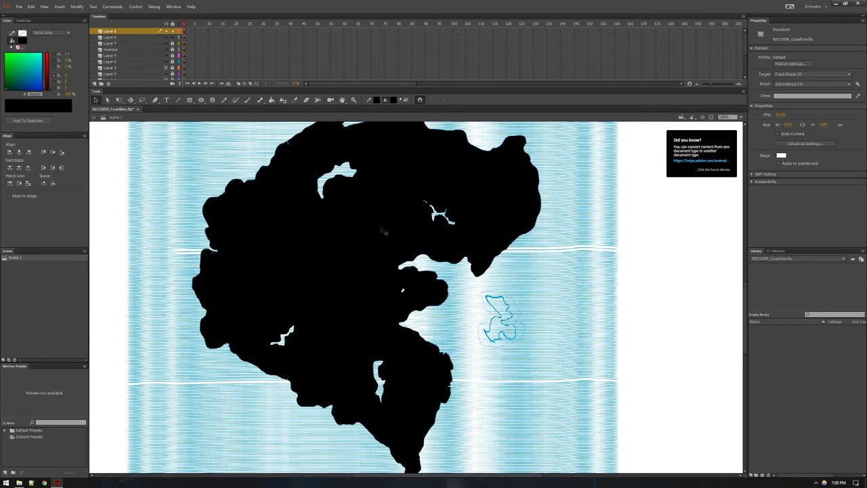
Step: Hide Layer 6 and delete the outer hatching with a freehand Lasso selection, keeping only a narrow band around the coast
click(166, 38)
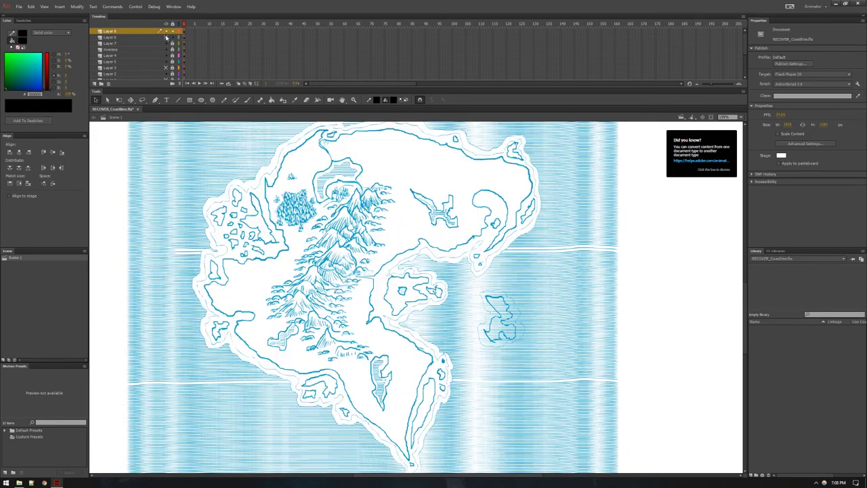
scroll(187, 238, down, 1)
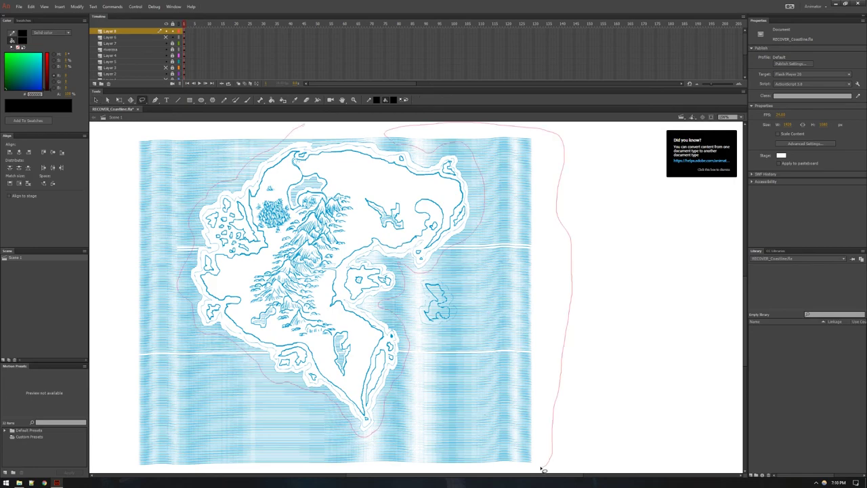
mouse_move(541, 467)
mouse_down()
mouse_move(273, 475)
mouse_move(124, 468)
mouse_move(110, 431)
mouse_move(108, 365)
mouse_move(115, 217)
mouse_move(136, 130)
mouse_move(323, 134)
mouse_up()
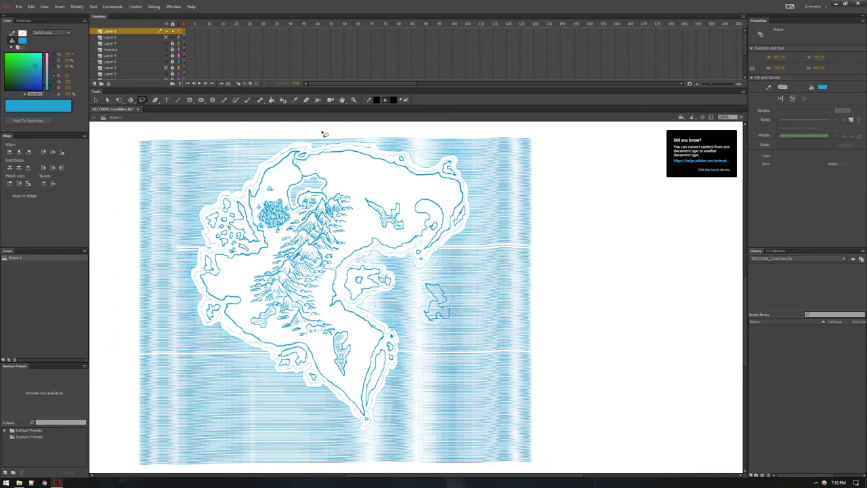
key(Delete)
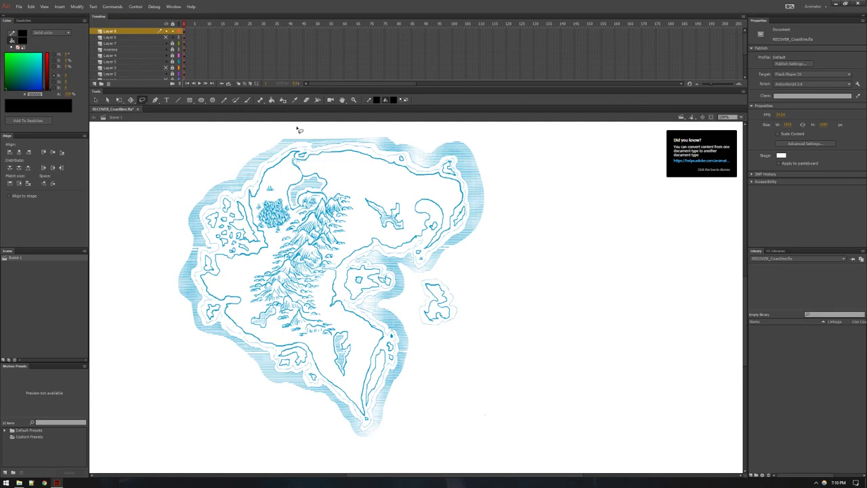
Step: Trim the outer edge of the hatching around the northeastern headland with the Lasso tool
scroll(464, 212, up, 3)
scroll(462, 266, up, 5)
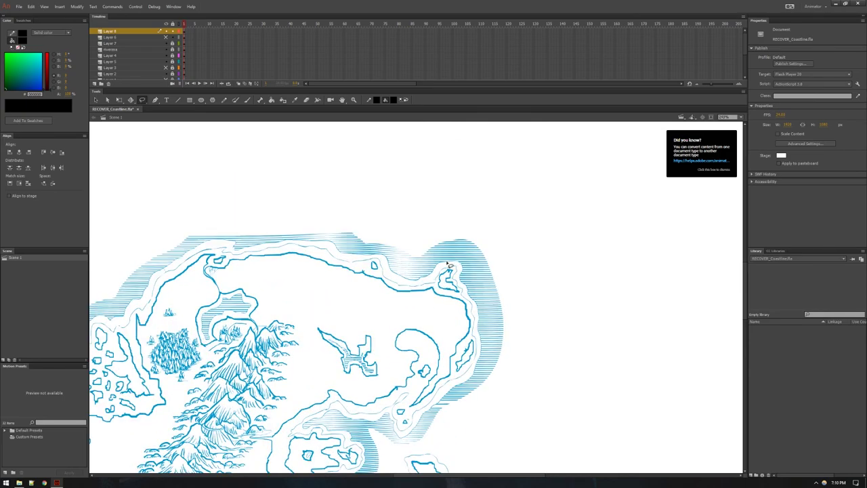
drag(462, 235, 433, 220)
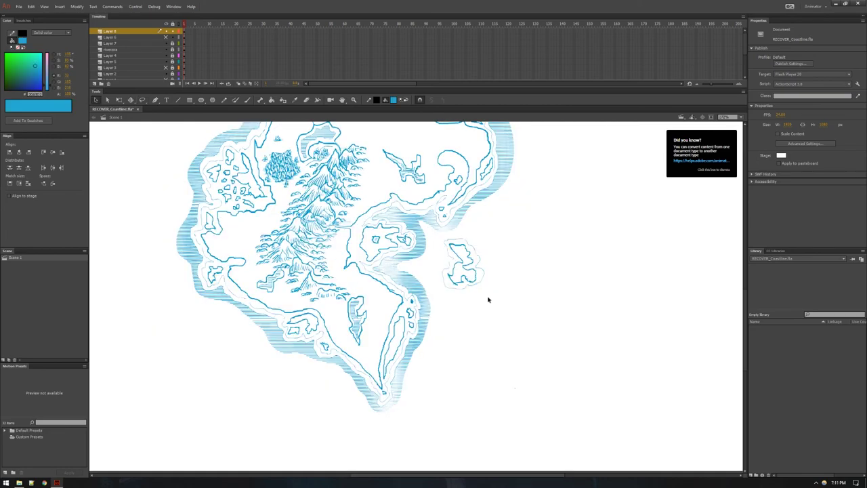
Step: Unlock all layers and delete the isolated island east of the continent together with its offset outline
drag(495, 309, 425, 290)
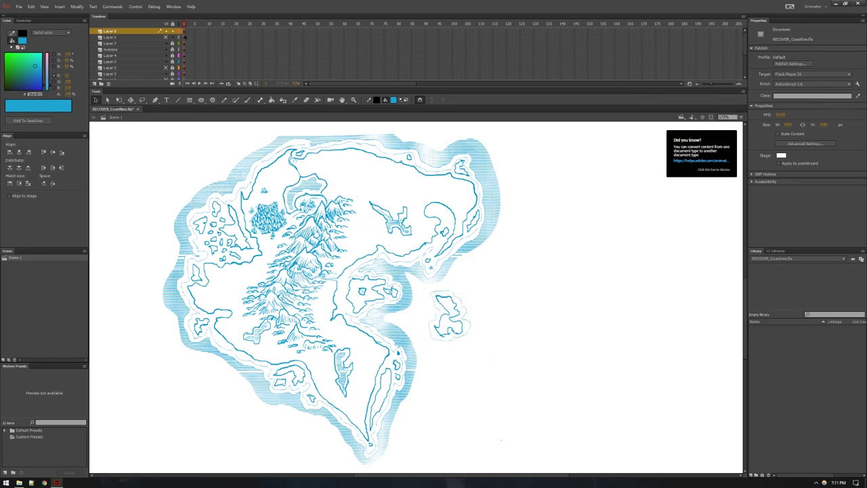
click(171, 26)
drag(505, 397, 426, 287)
key(Delete)
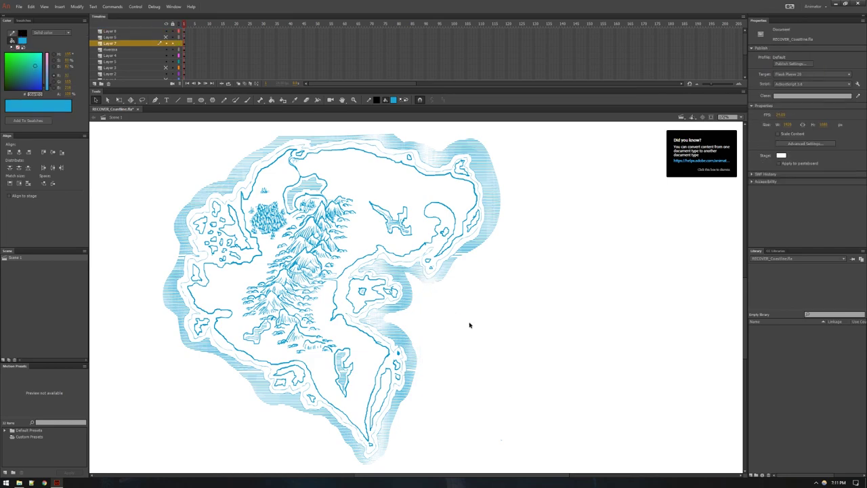
Step: Examine the hatched coast, mountains, forest and lakes up close and across the whole map
drag(330, 241, 357, 265)
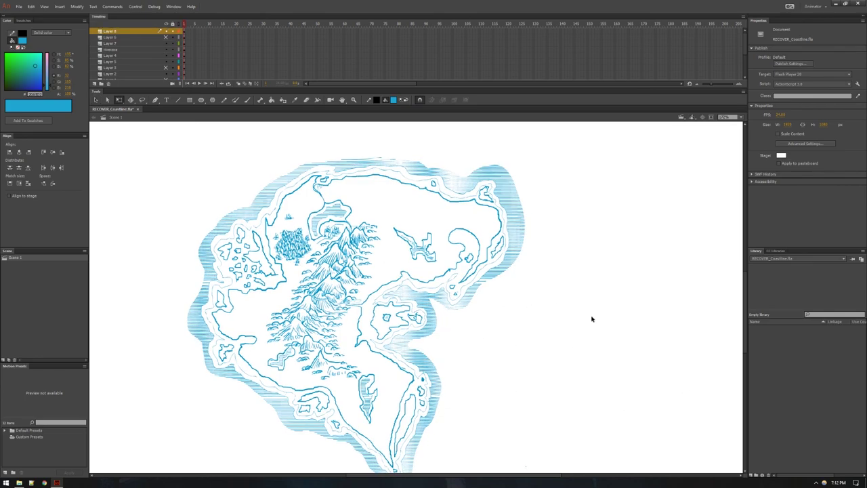
drag(592, 318, 573, 289)
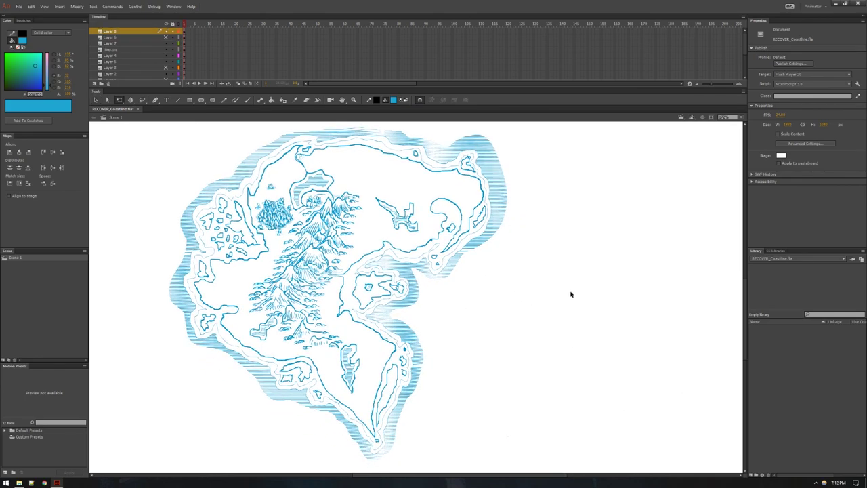
drag(471, 320, 493, 335)
scroll(318, 273, up, 2)
scroll(338, 222, up, 5)
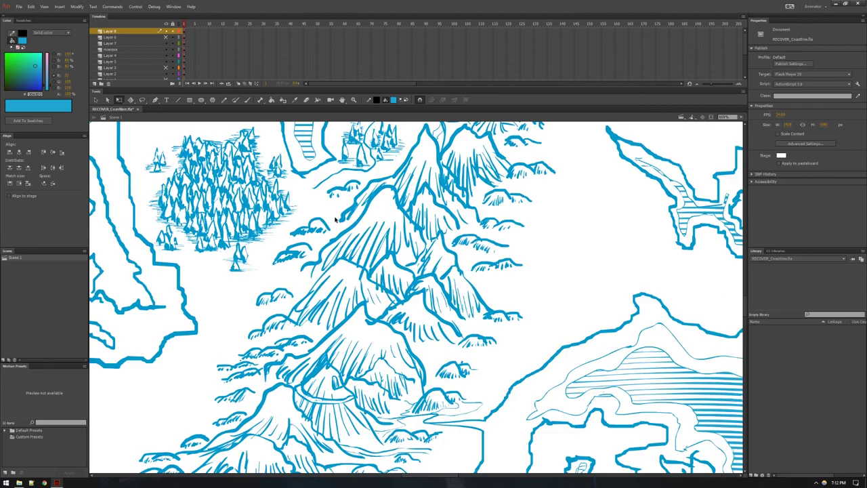
drag(334, 229, 412, 382)
scroll(425, 349, down, 2)
drag(403, 306, 427, 371)
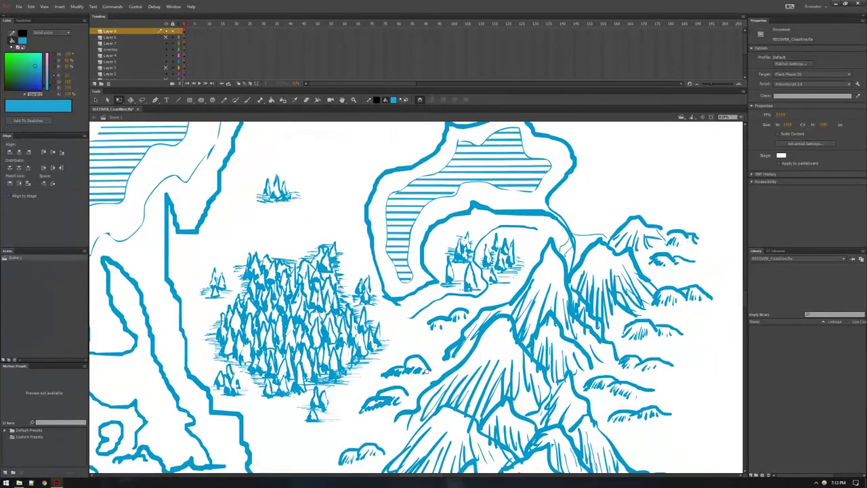
scroll(427, 371, down, 5)
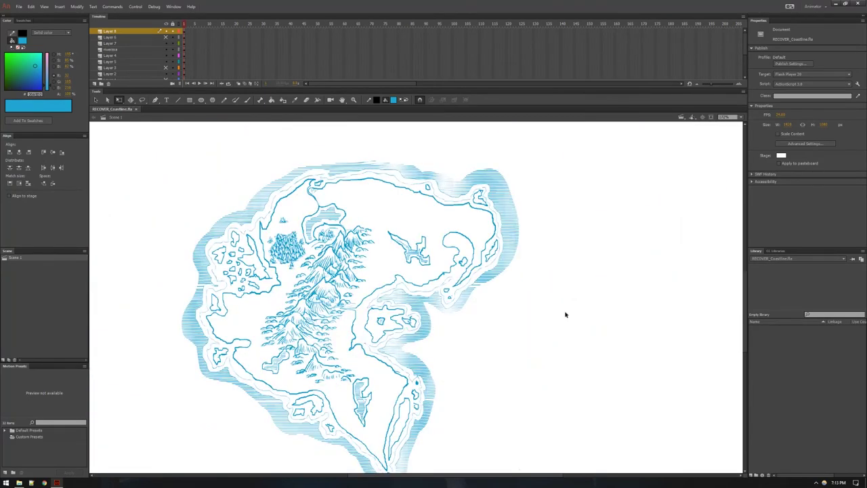